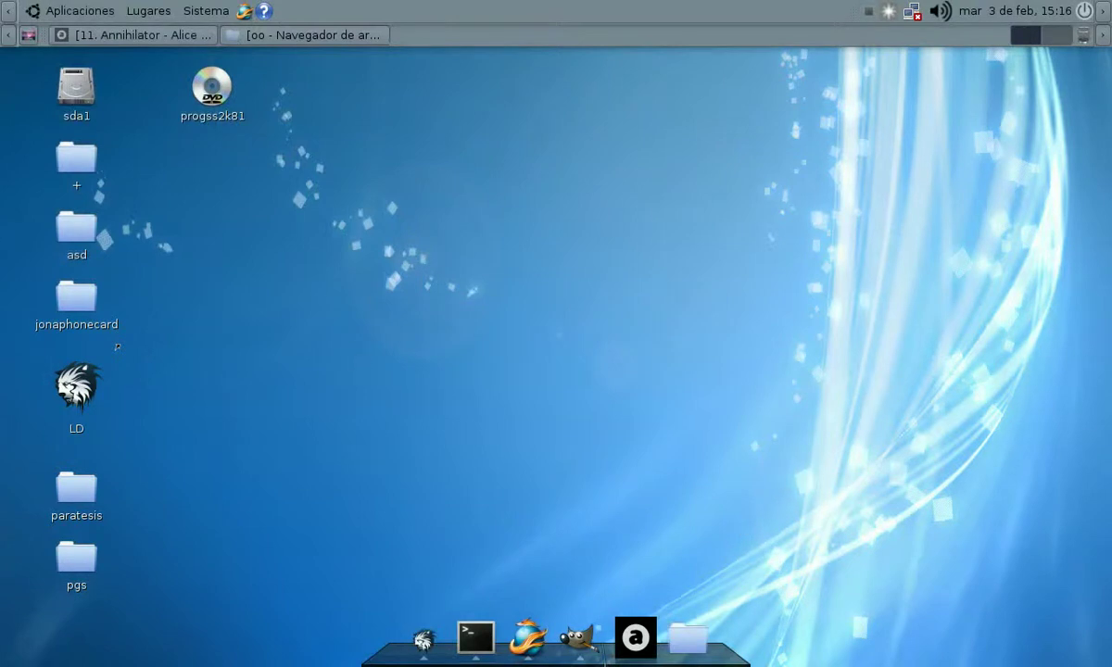
Step: Switch to the oo folder in the file browser and launch OpenOffice.org 3.0
left_click(258, 37)
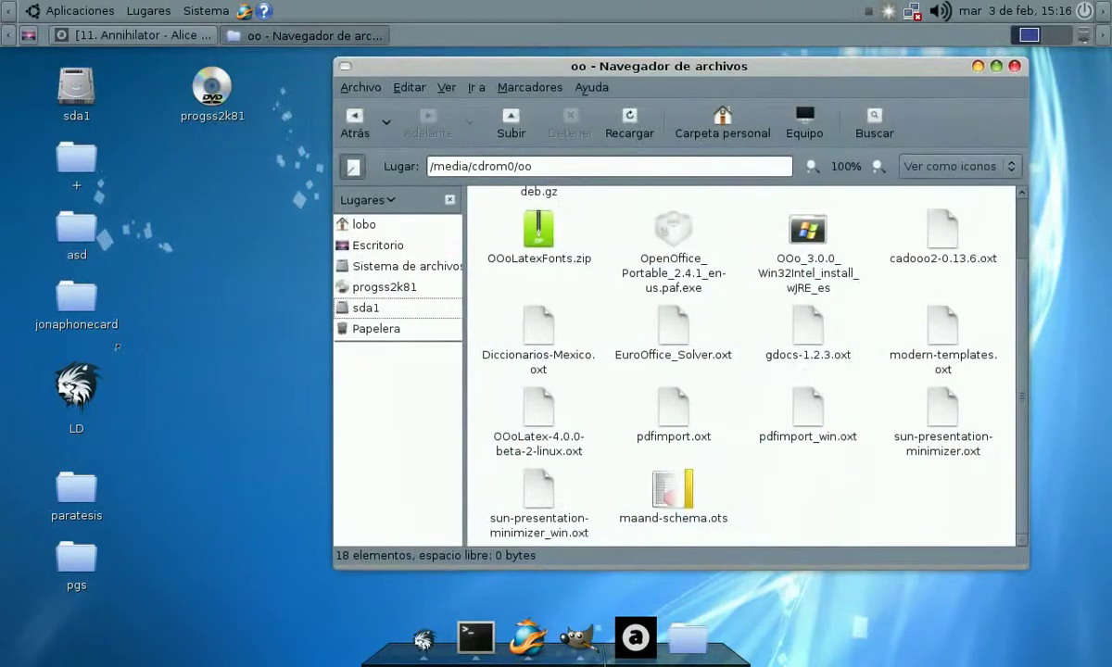
scroll(746, 343, "up", 2)
double_click(648, 431)
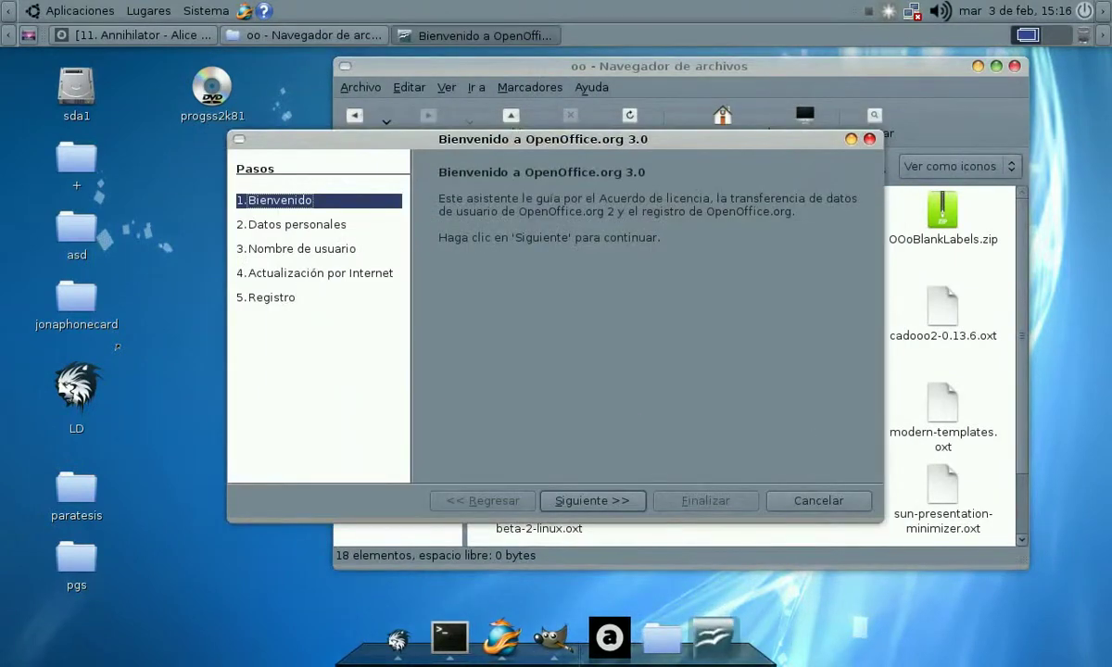
Step: Go past the welcome page of the setup wizard and turn off the transfer of personal data
left_click(593, 501)
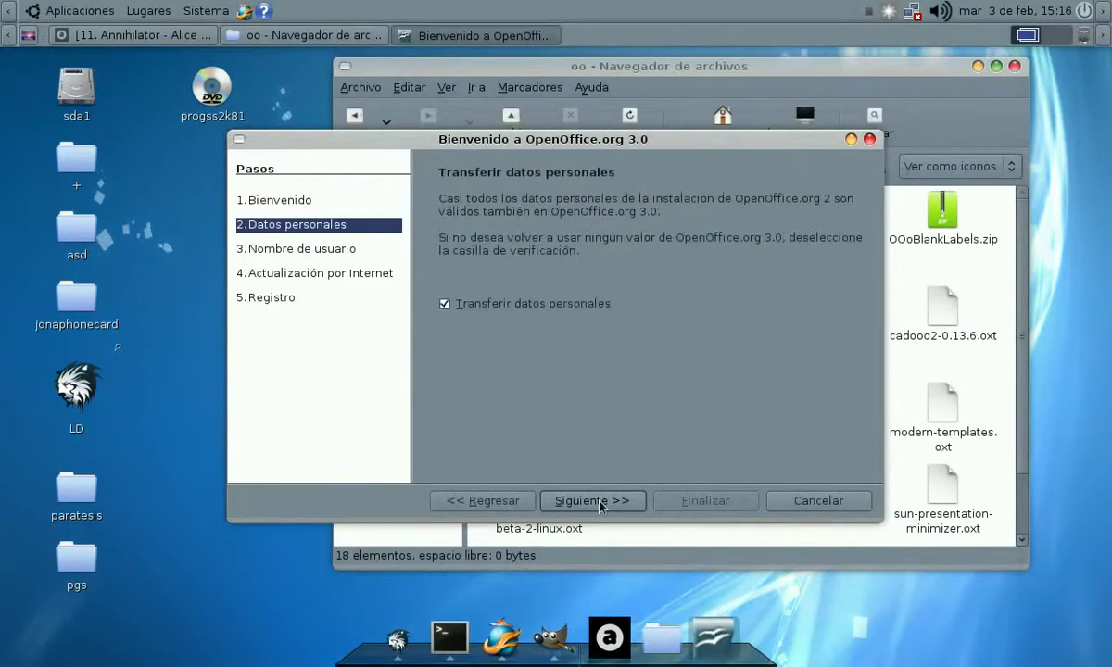
left_click(460, 304)
left_click(465, 304)
left_click(487, 307)
left_click(487, 308)
left_click(487, 307)
left_click(489, 310)
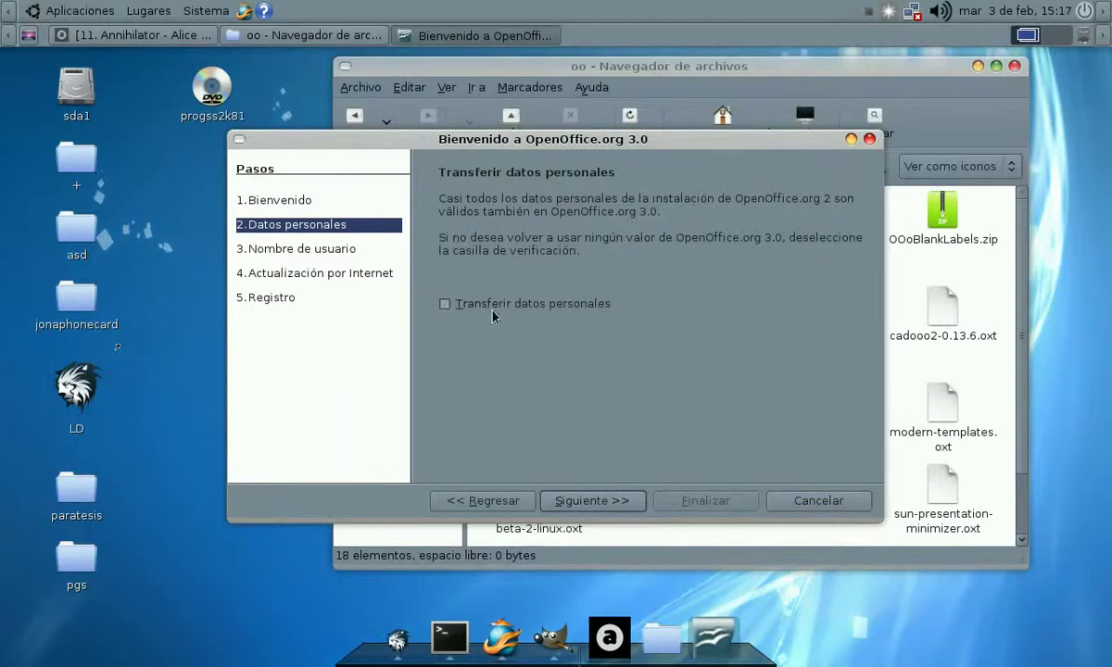
left_click(574, 500)
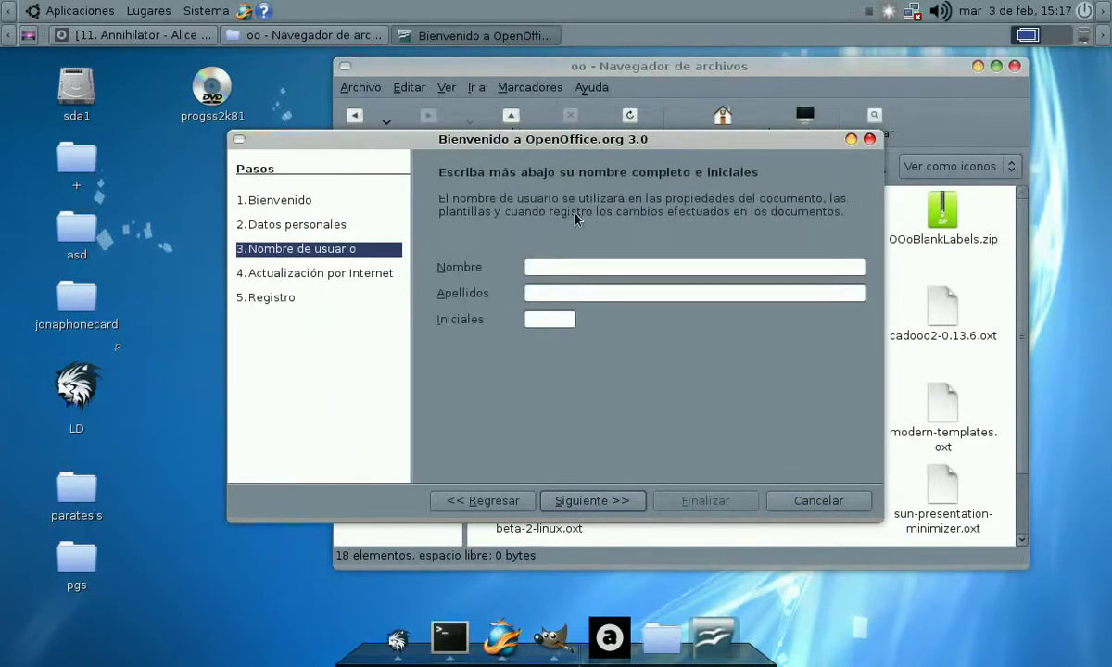
Step: Fill in the first name, surname and initials on the wizard's user name page and continue
type("Licantropusdraconis")
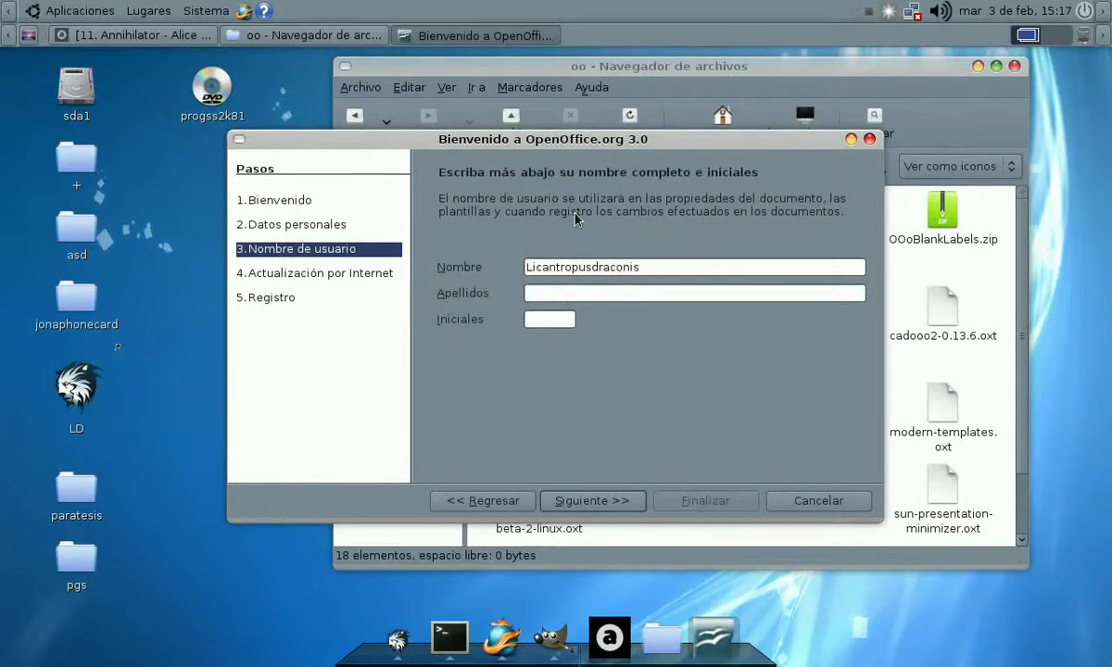
key("Tab")
type("lOBO")
key("BackSpace")
key("BackSpace")
key("BackSpace")
key("BackSpace")
type("LOBO")
key("Tab")
type("GuTs")
left_click(598, 501)
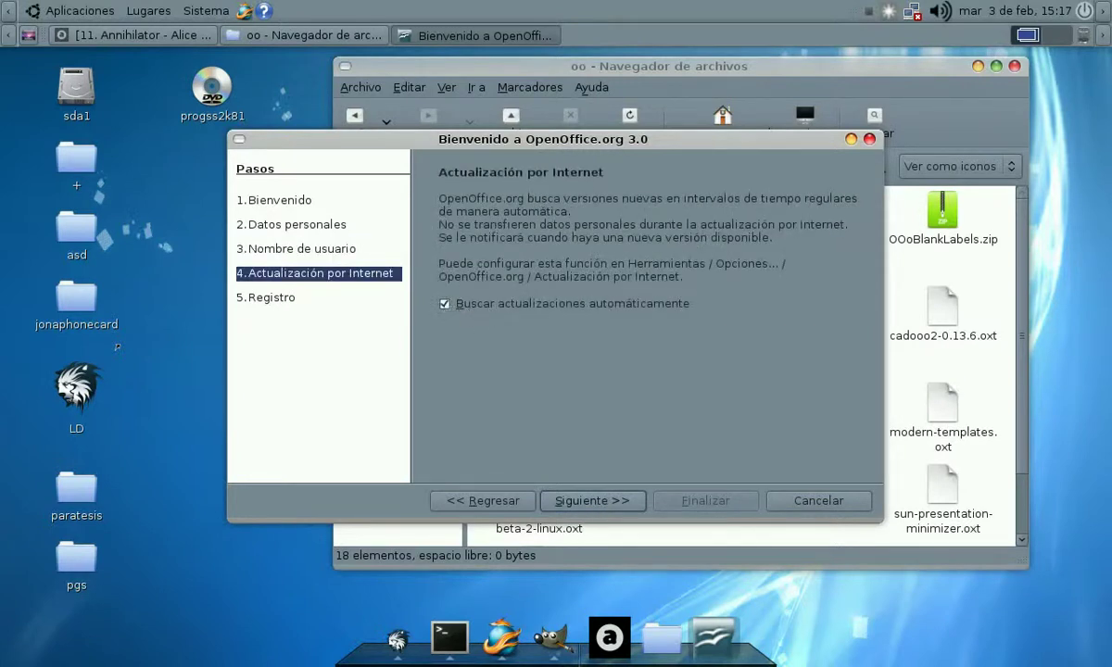
Step: Accept automatic update checking, choose a registration option to finish the wizard, and maximize the Writer window
left_click(584, 501)
left_click(471, 356)
left_click(719, 505)
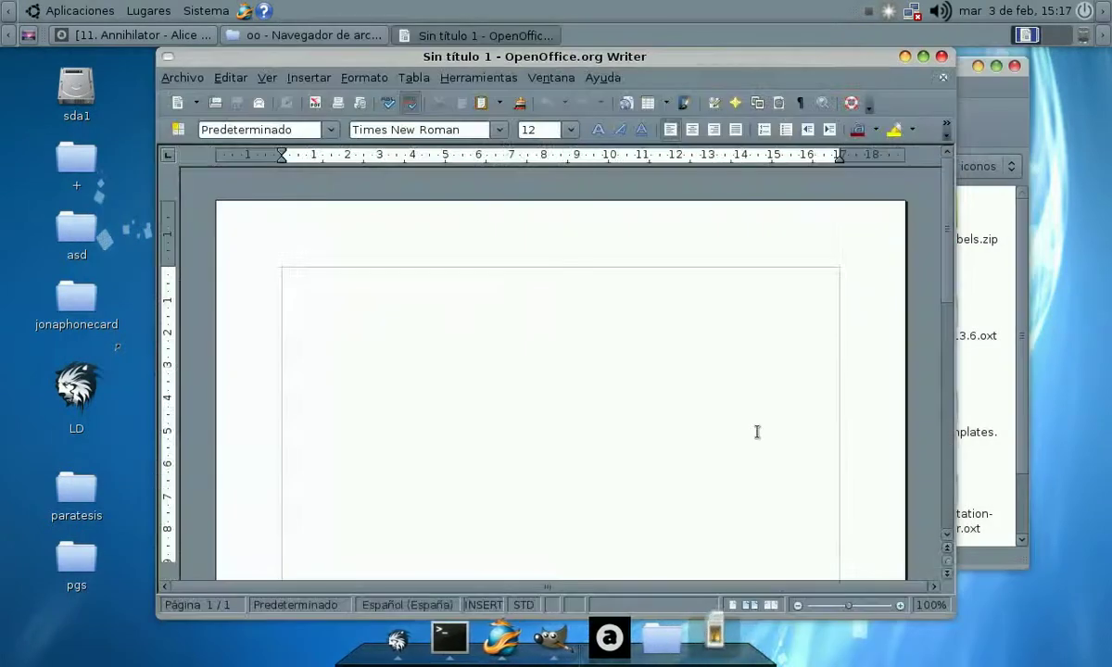
left_click(922, 57)
Step: Set the company in the user data options to BEYOND
left_click(447, 77)
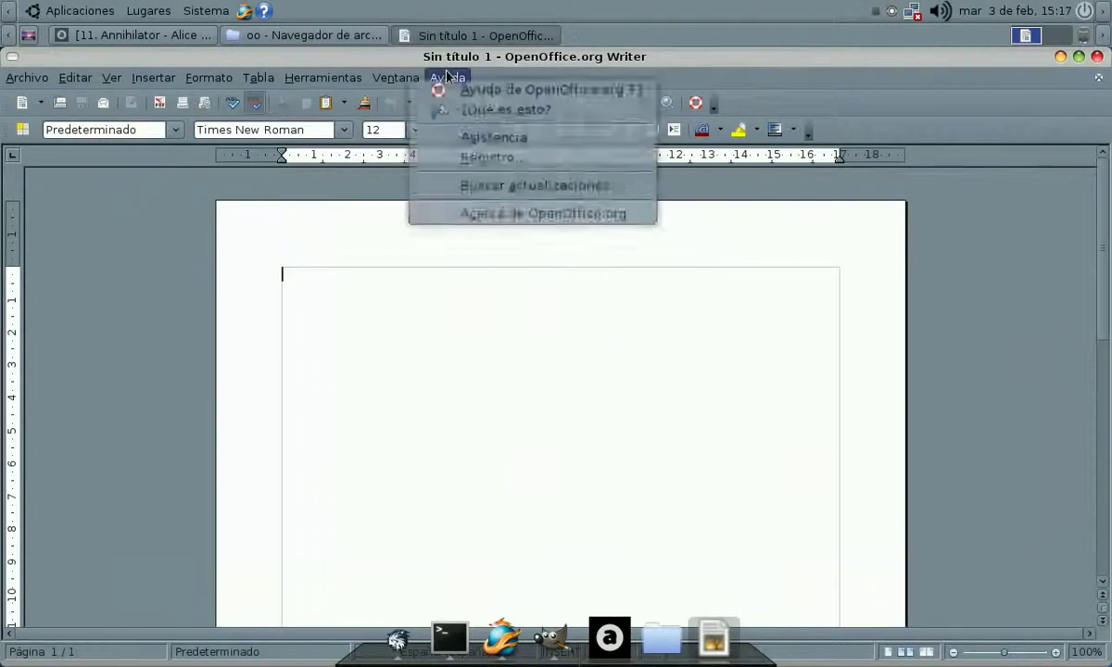
mouse_move(387, 80)
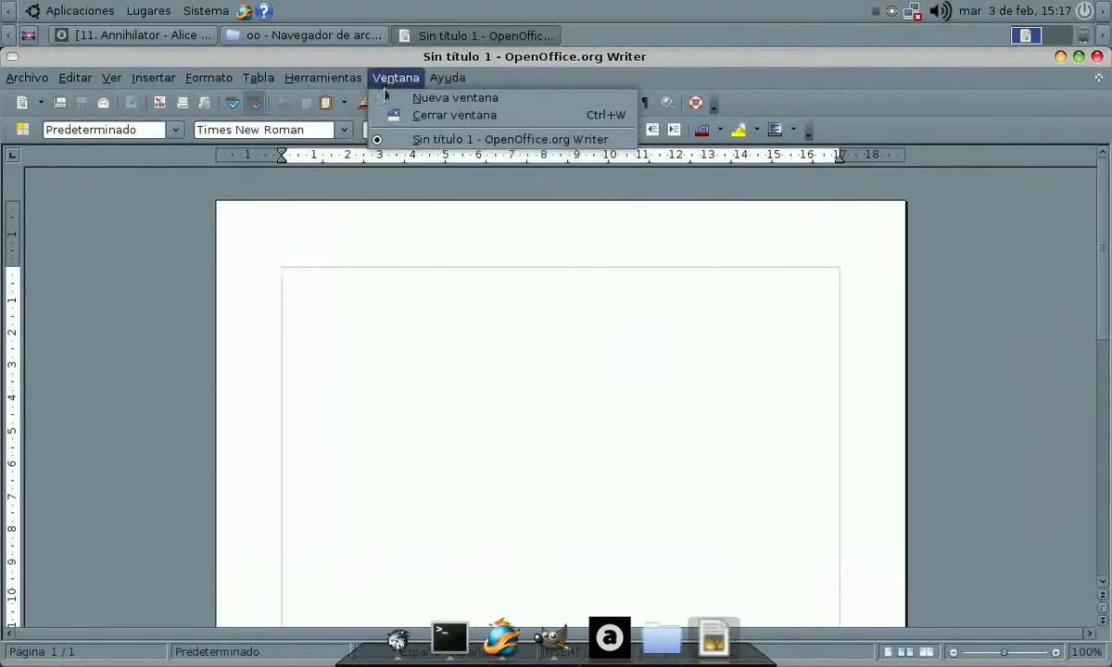
mouse_move(336, 78)
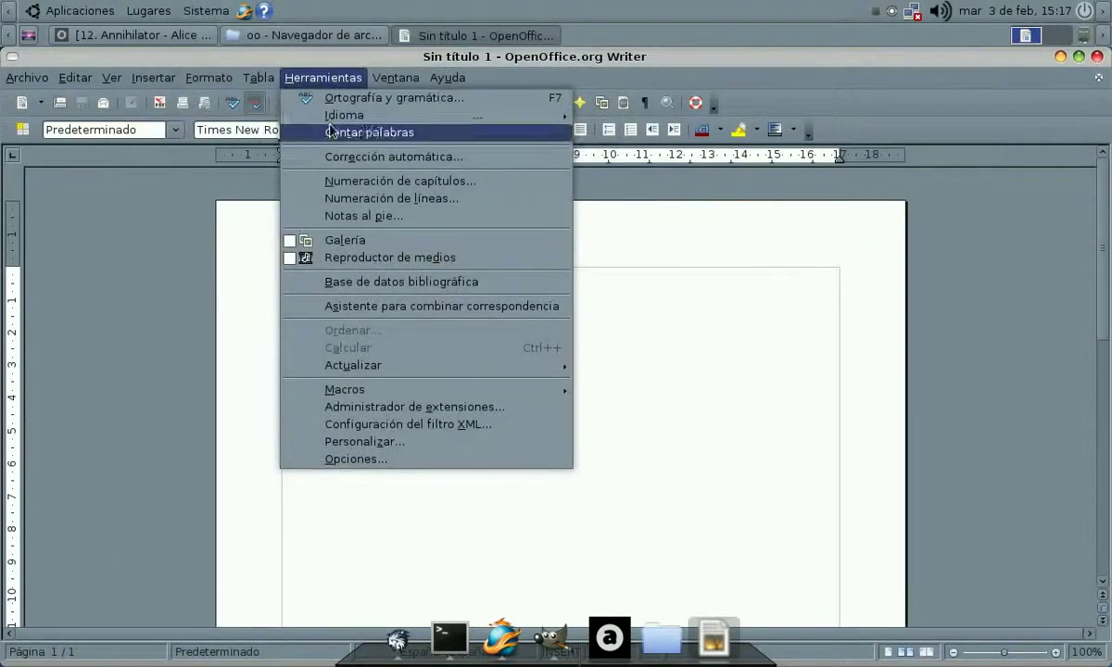
mouse_move(52, 115)
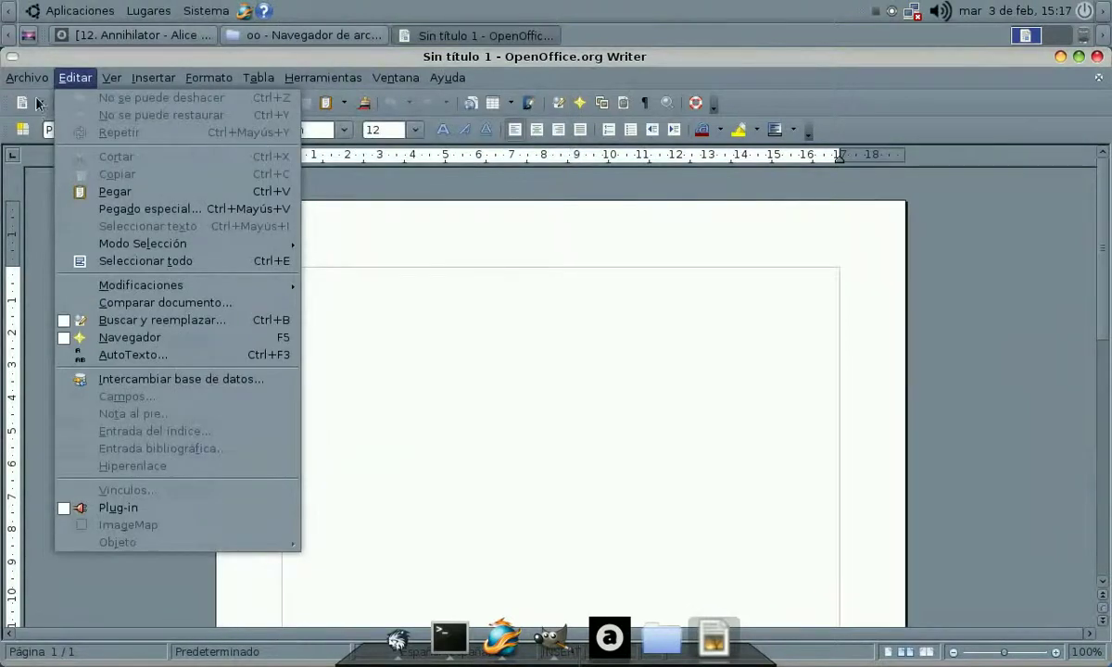
mouse_move(27, 78)
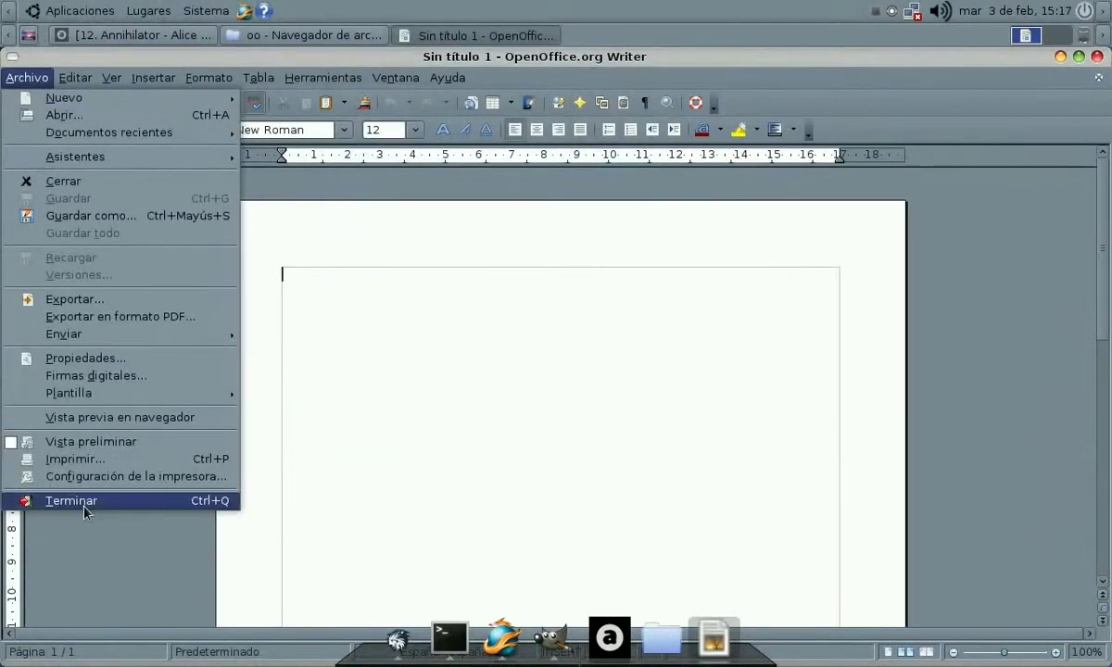
mouse_move(214, 87)
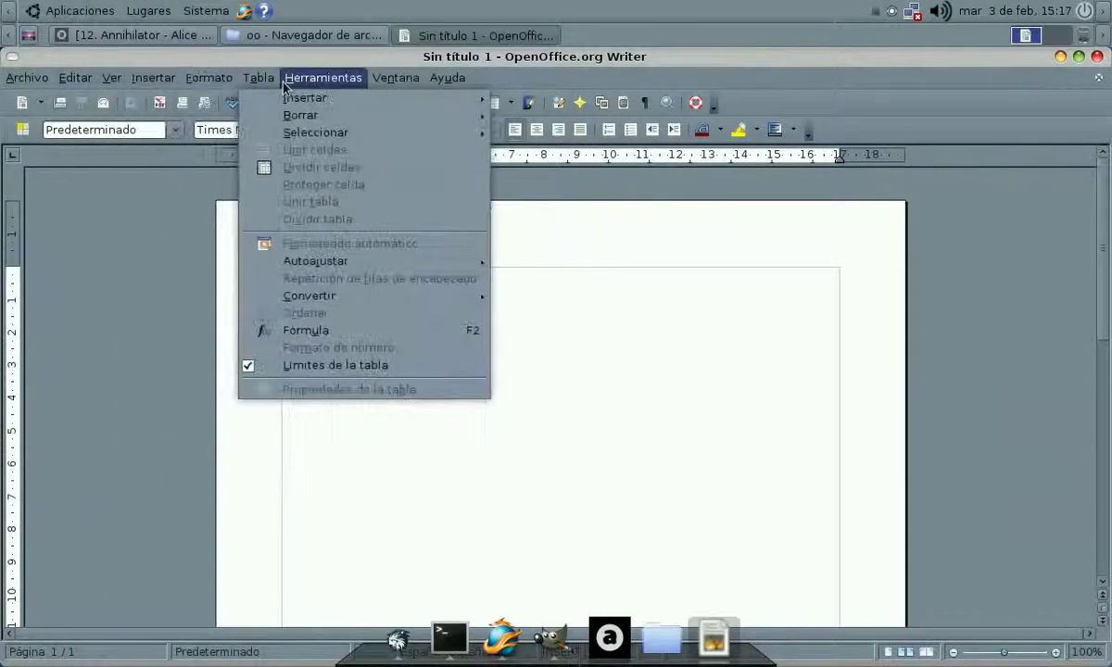
mouse_move(287, 78)
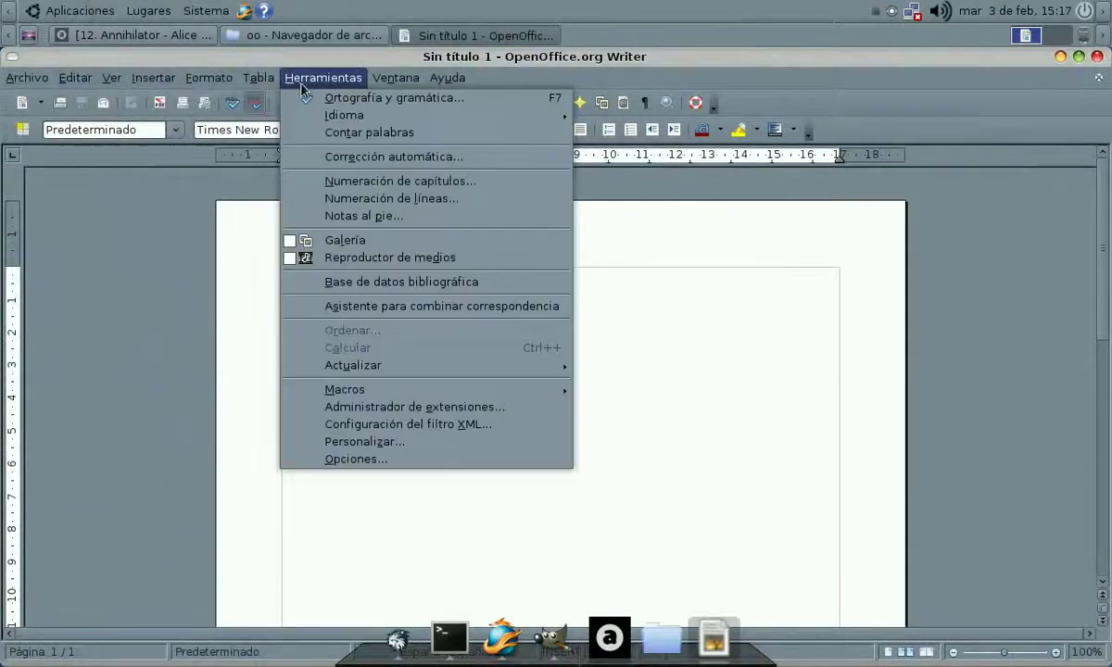
left_click(352, 461)
left_click_drag(860, 192, 776, 215)
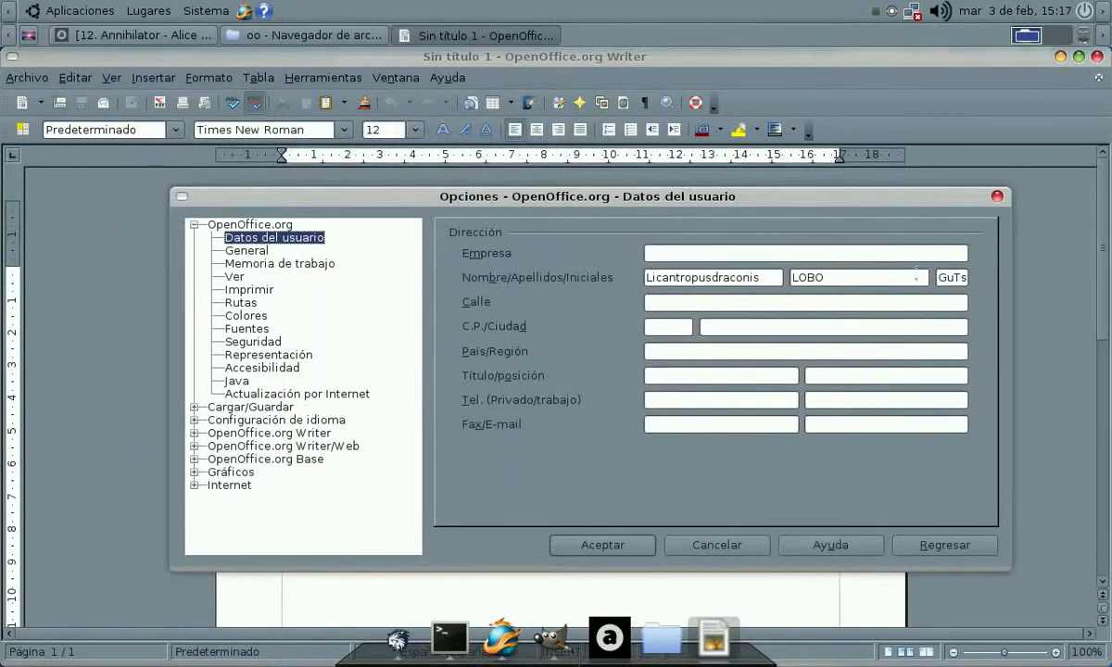
left_click(691, 255)
type("BEYOND")
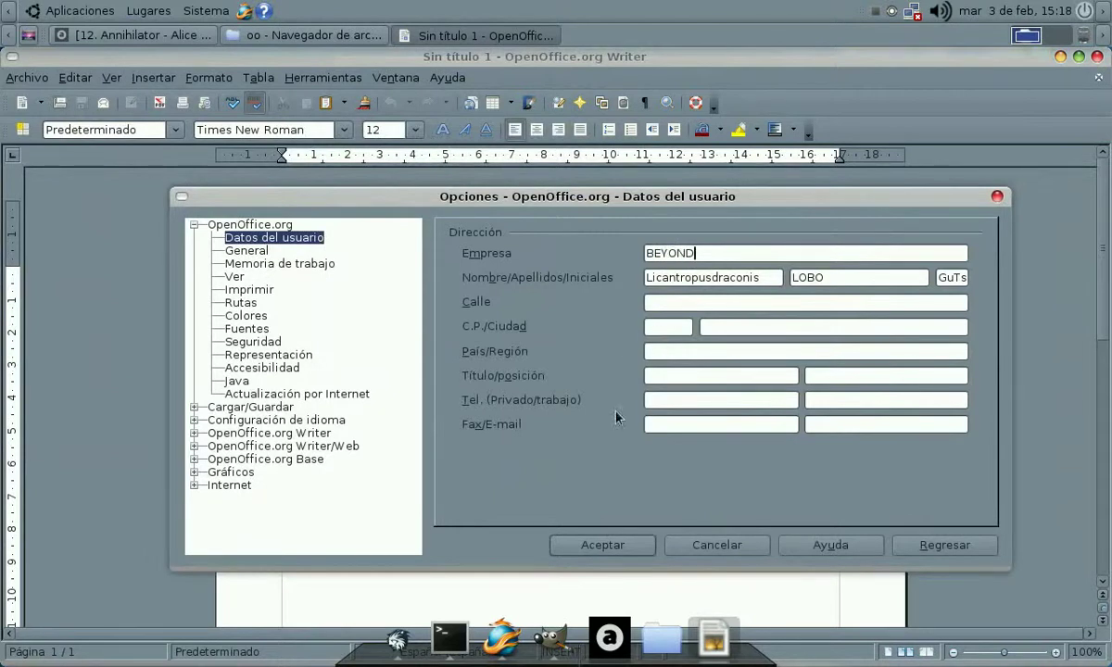
Step: Review the General, Memory, View, Paths, Colors, Fonts and Security option pages
left_click(259, 252)
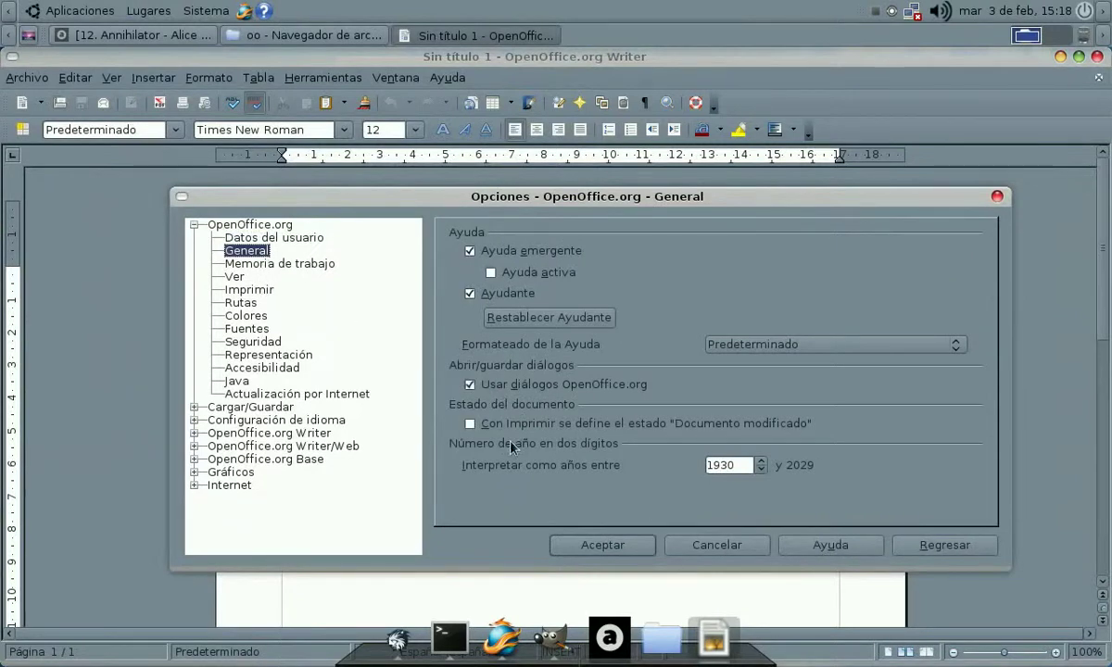
left_click(275, 266)
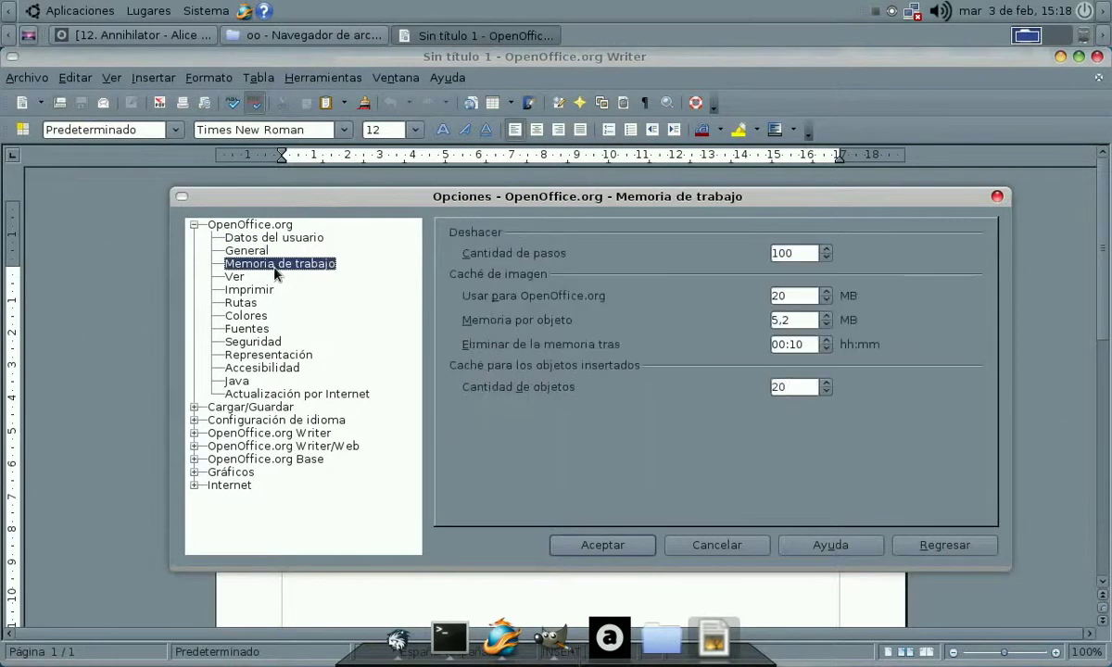
left_click(235, 276)
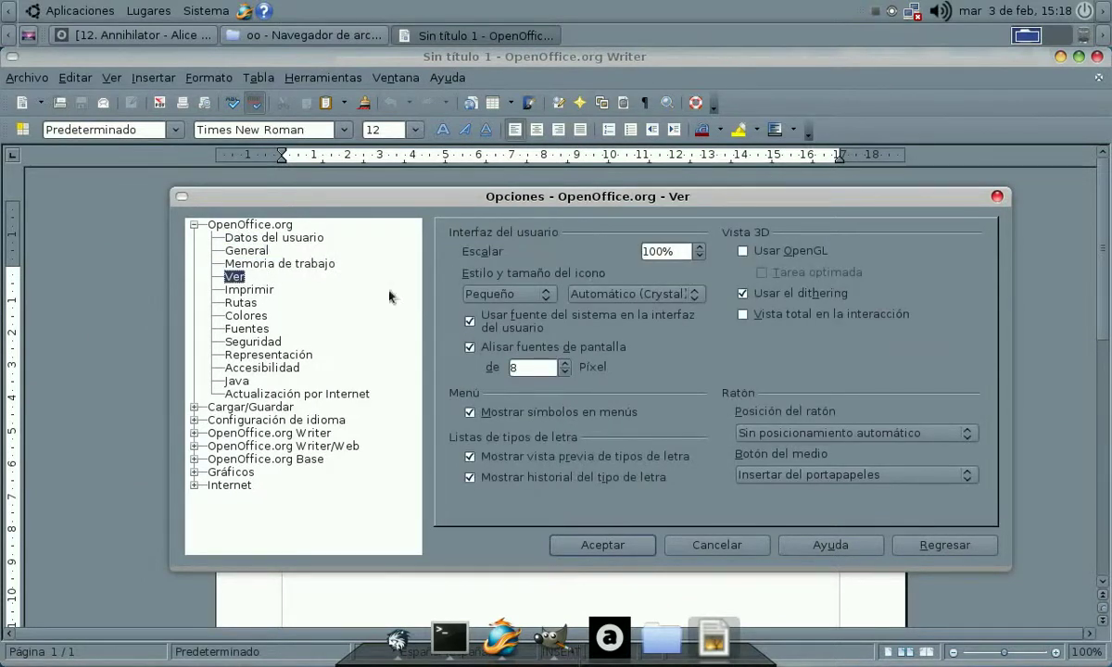
left_click(241, 303)
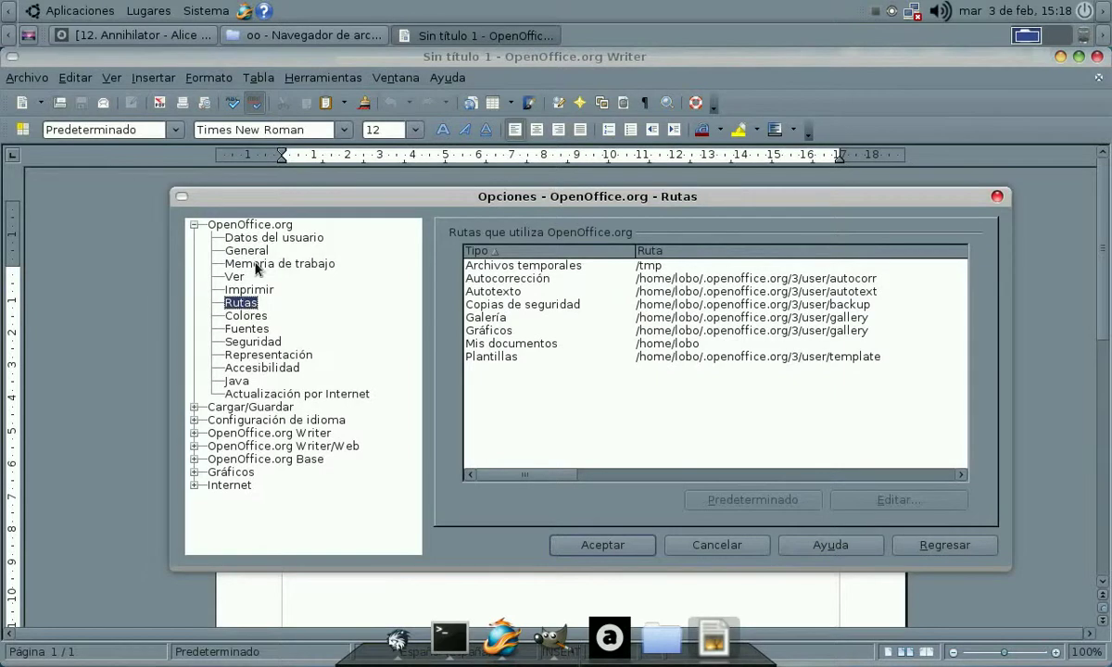
left_click(247, 317)
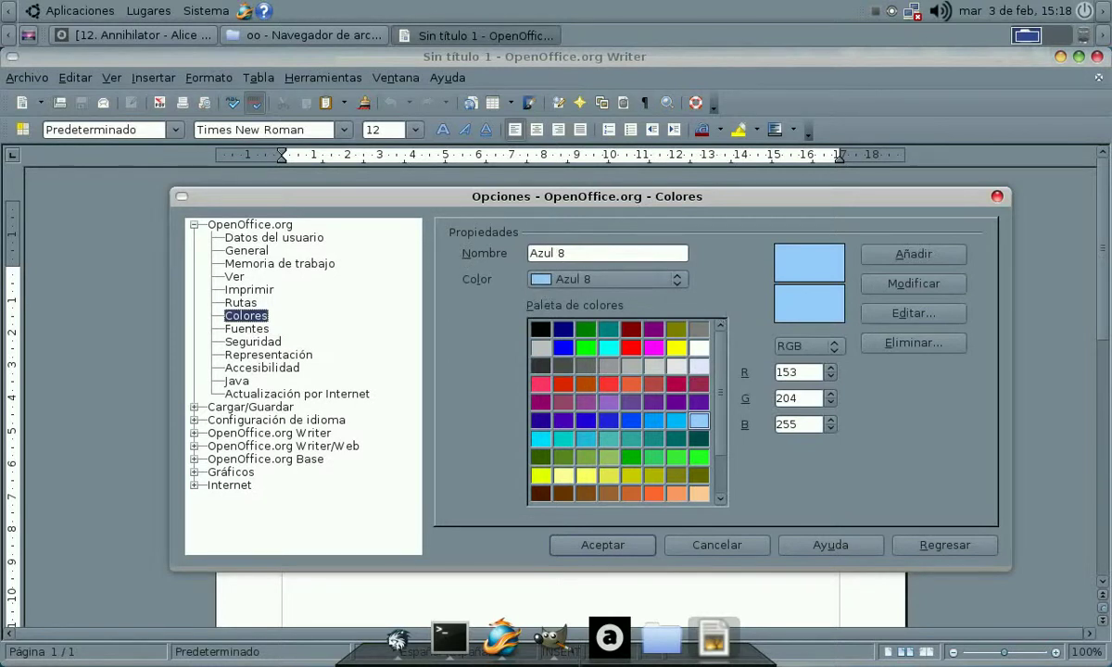
left_click(250, 328)
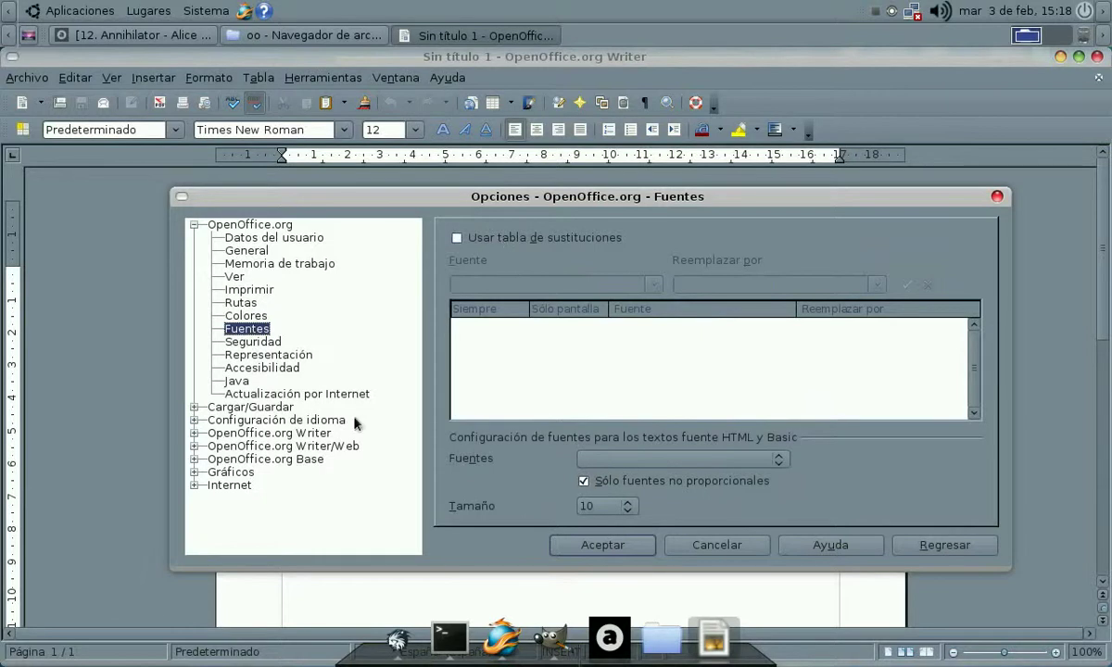
left_click(254, 341)
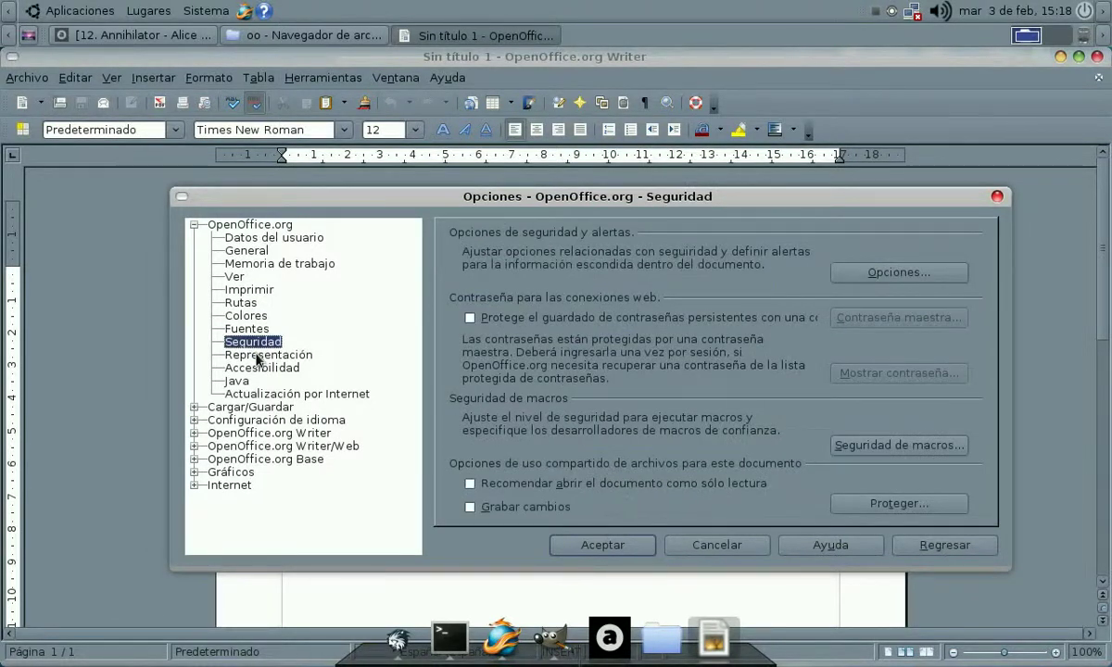
Step: In the appearance options, try Negro as the document background color and settle on Blanco
left_click(259, 358)
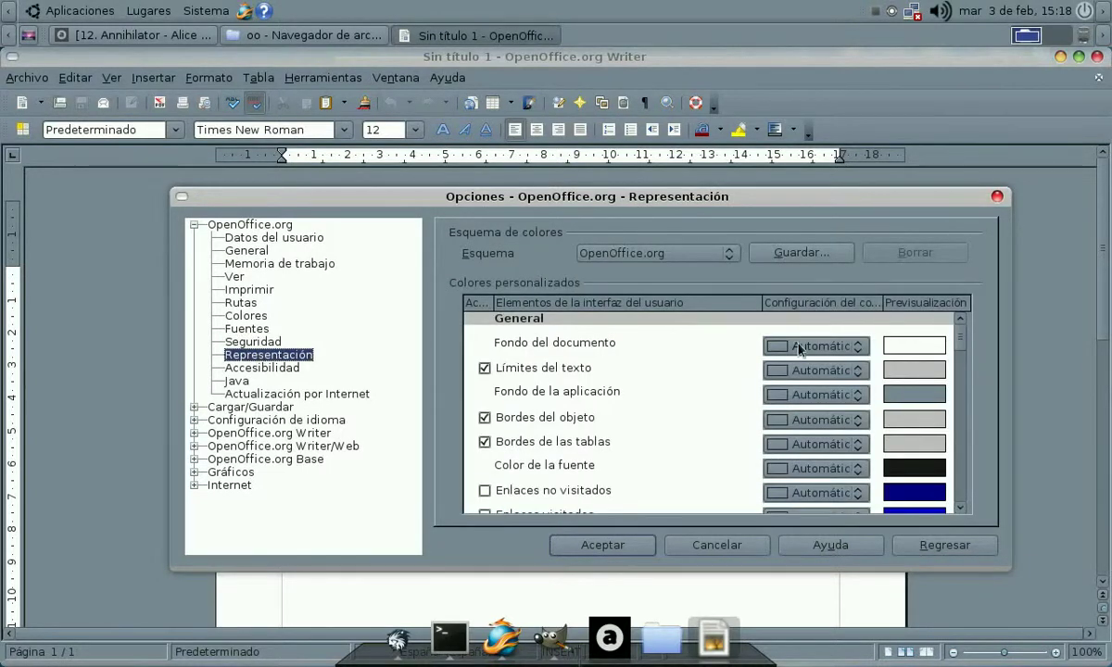
left_click_drag(846, 199, 738, 189)
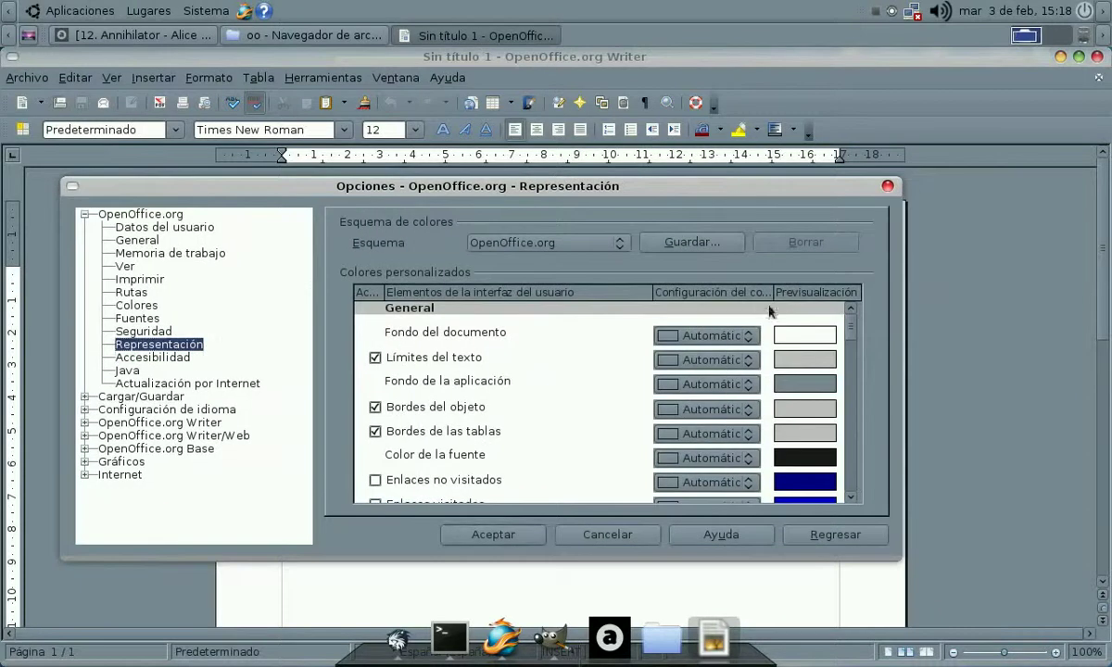
left_click(728, 336)
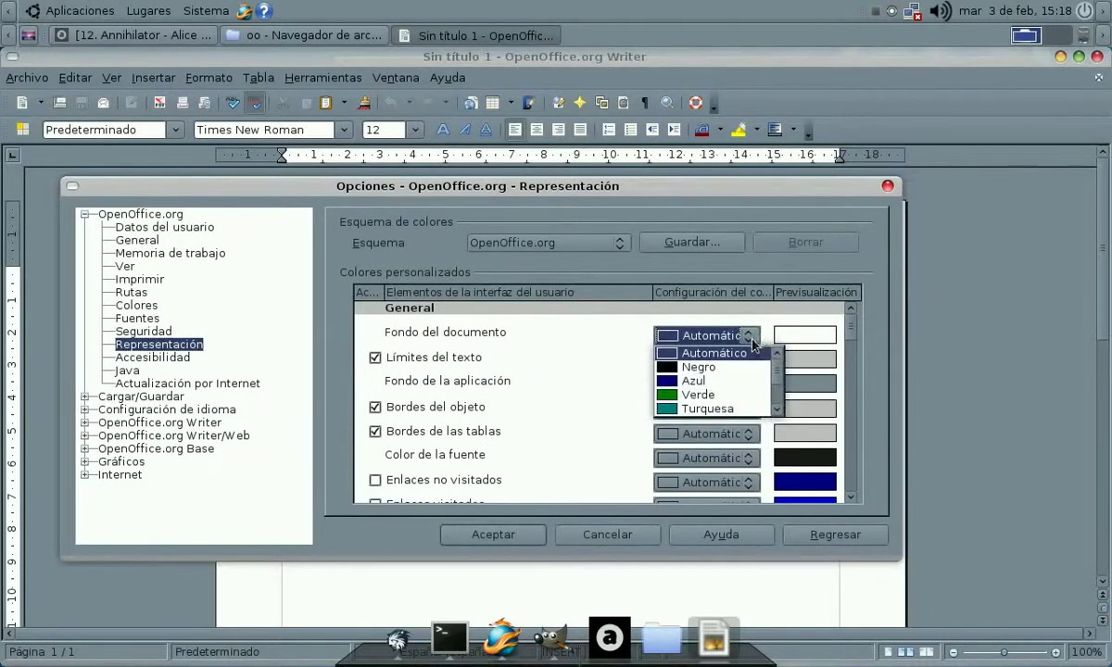
left_click(738, 369)
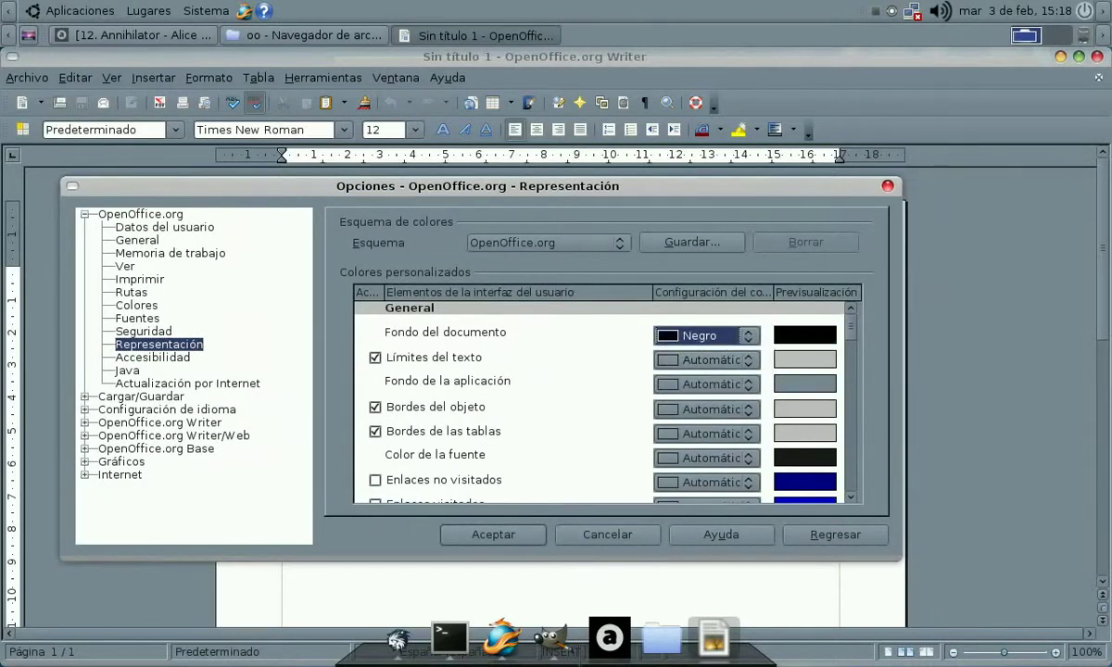
left_click(738, 337)
scroll(732, 375, "down", 4)
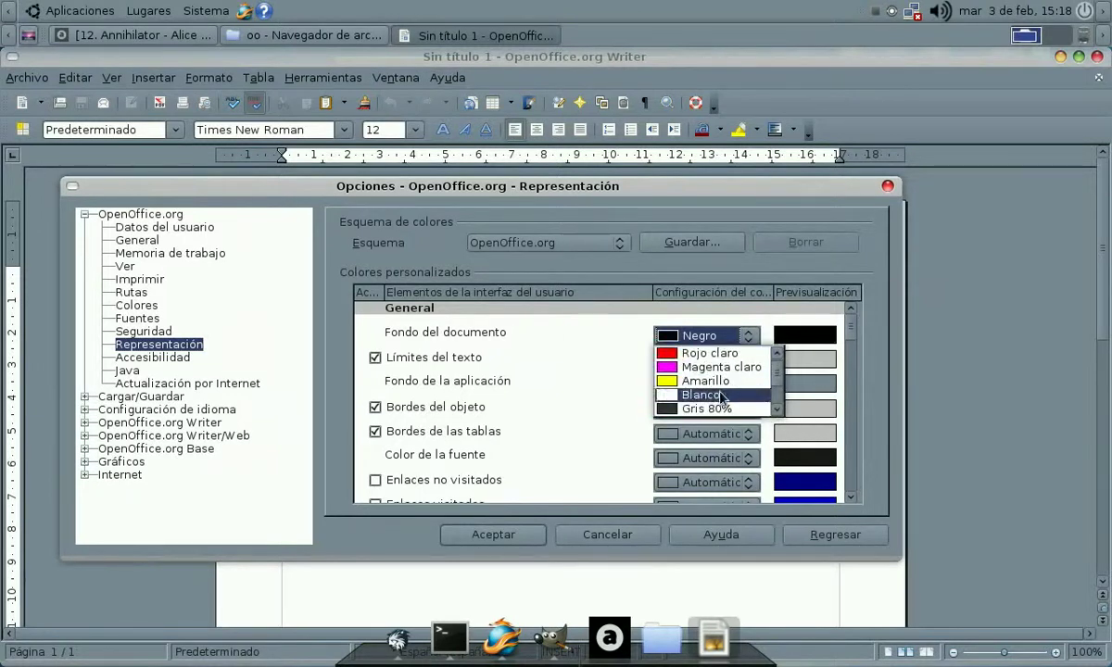
left_click(722, 395)
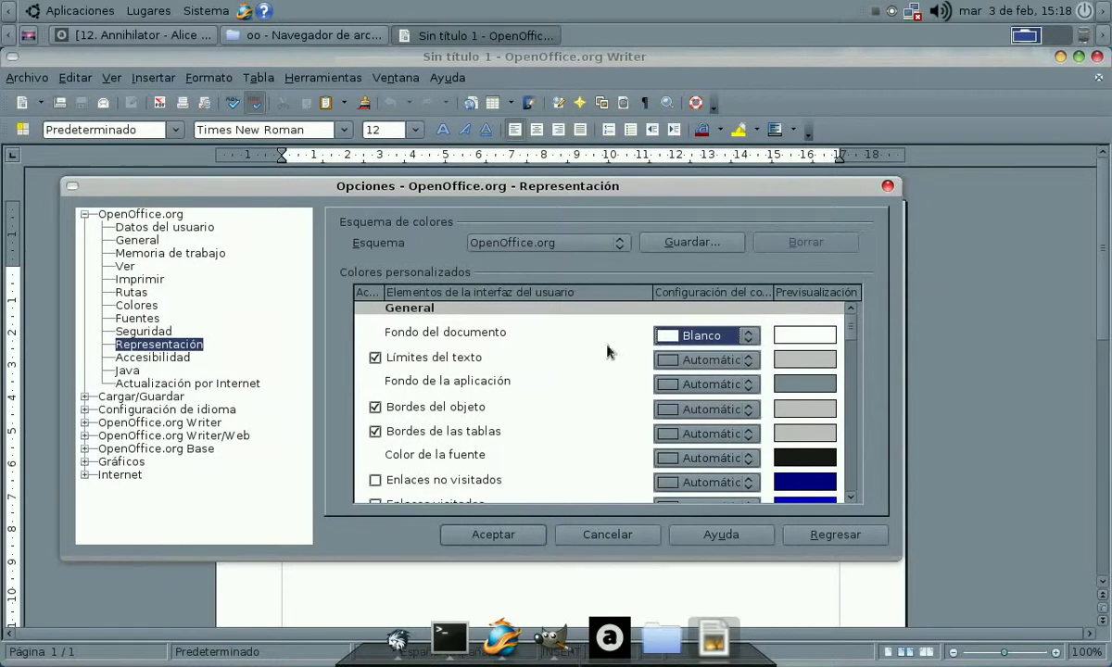
Step: Set the application background color to Blanco, apply the options and check the document view
scroll(604, 352, "down", 1)
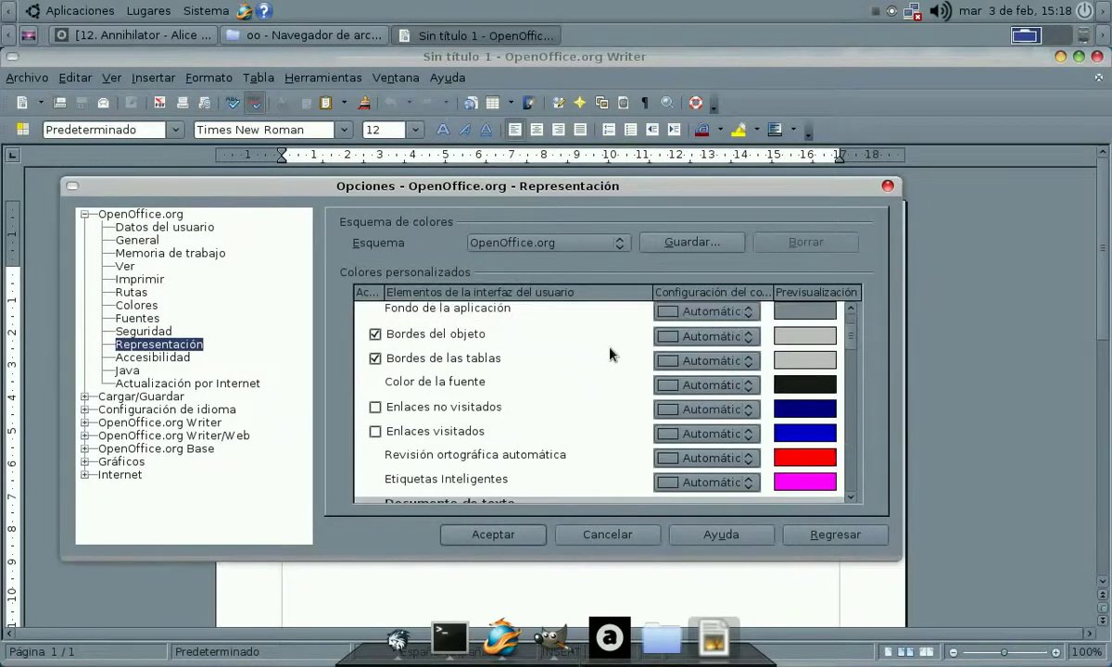
left_click(736, 315)
scroll(730, 350, "down", 4)
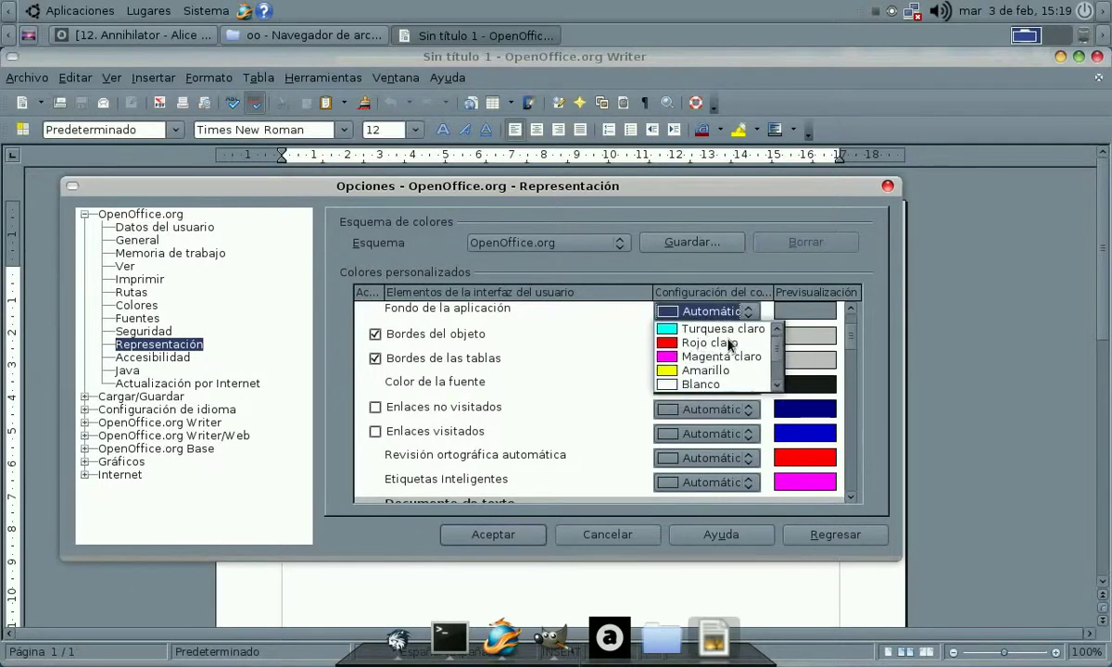
left_click(702, 385)
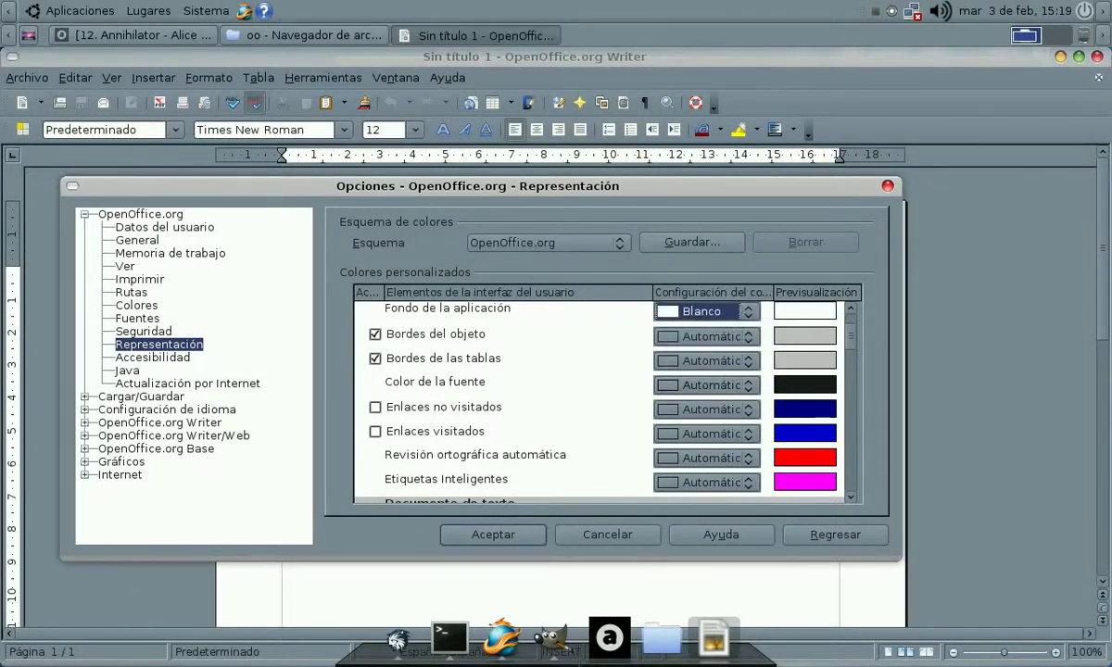
left_click(493, 534)
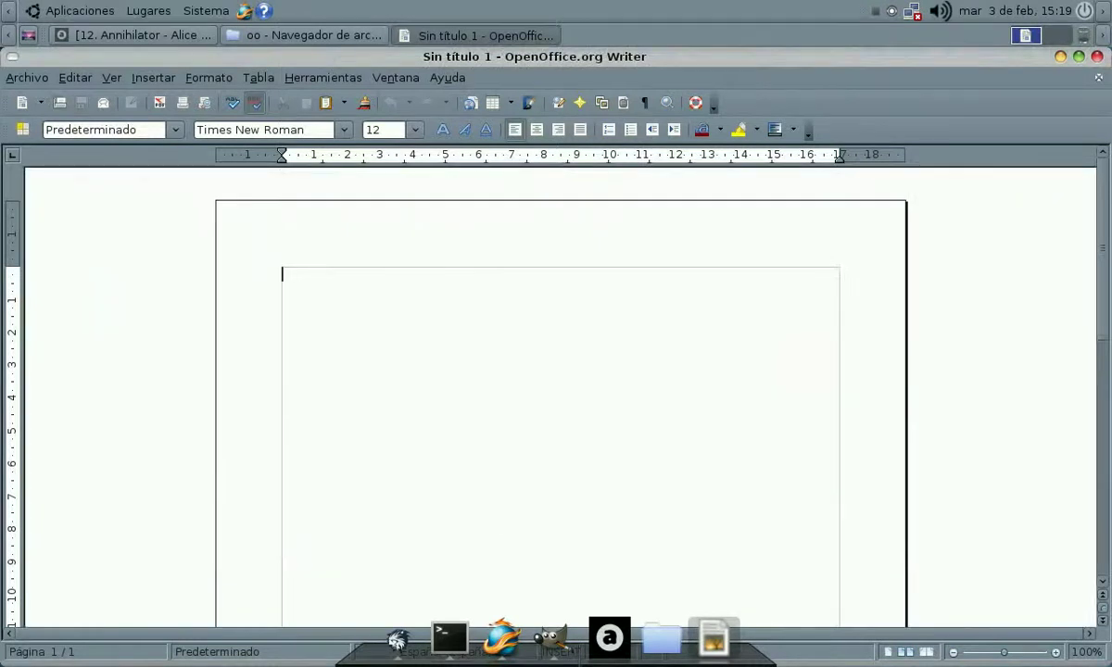
scroll(644, 396, "down", 10)
scroll(647, 399, "up", 10)
key("F10")
key("Down")
key("Right")
key("Right")
key("Right")
key("Right")
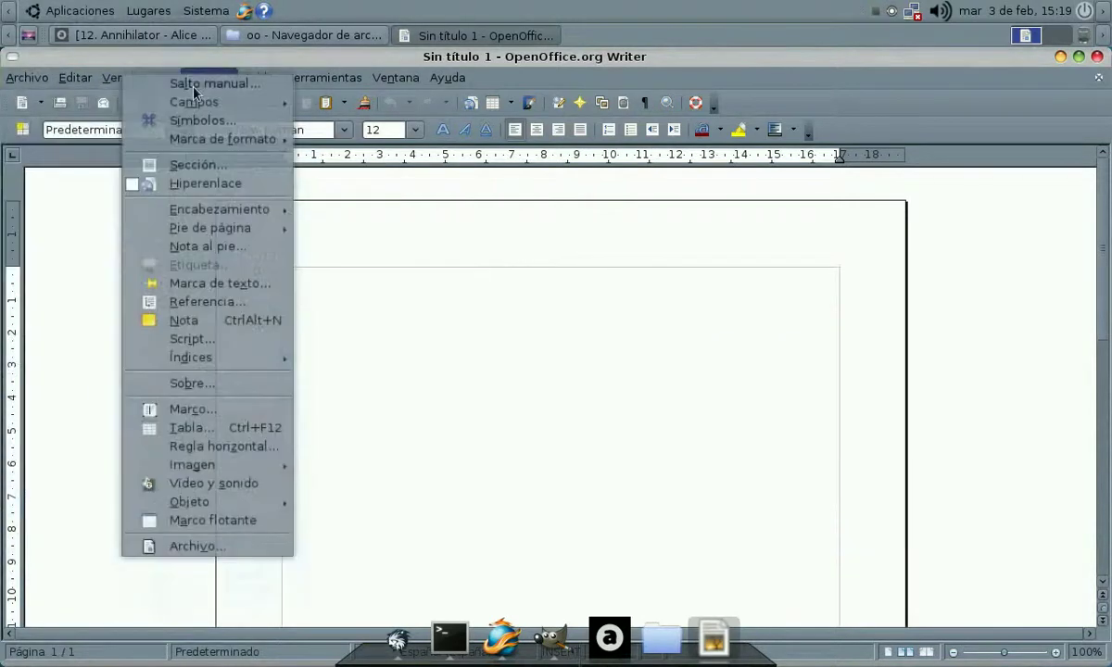
Step: Review the Accesibilidad and Java option pages and set the automatic online update check to Cada mes
key("Right")
key("Right")
key("Up")
key("Return")
left_click(153, 357)
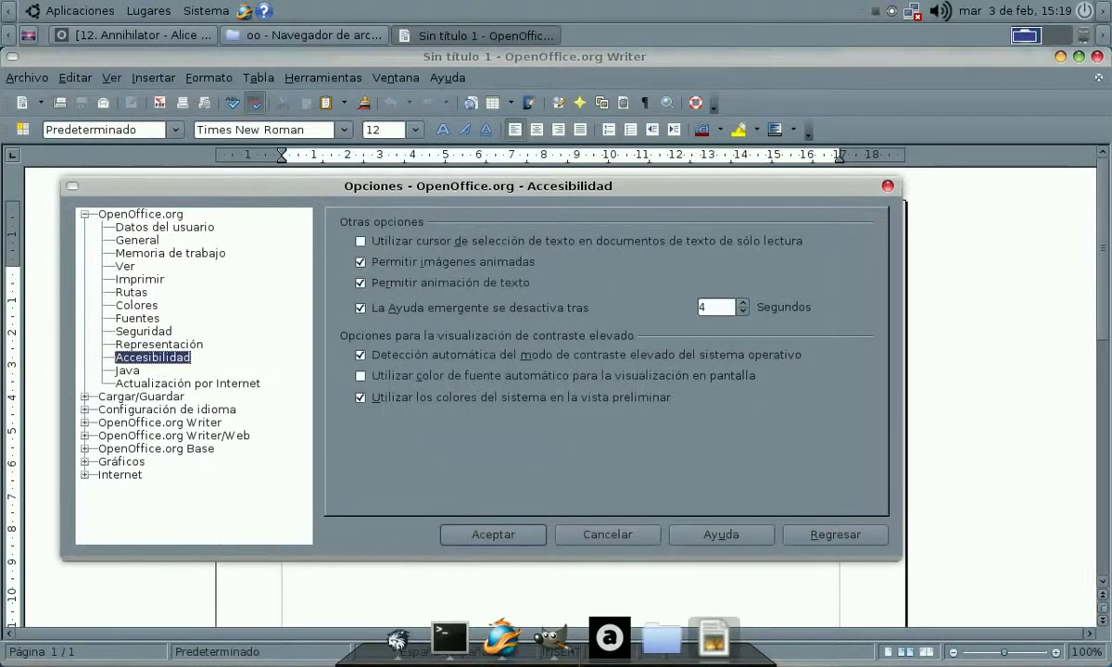
left_click(132, 370)
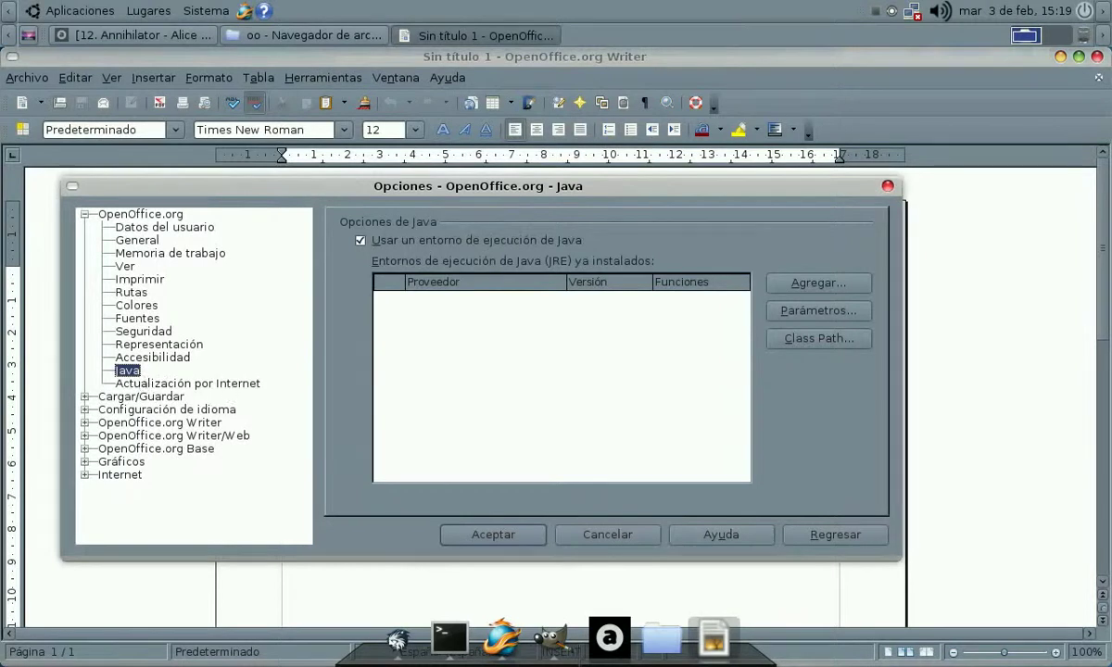
left_click(139, 383)
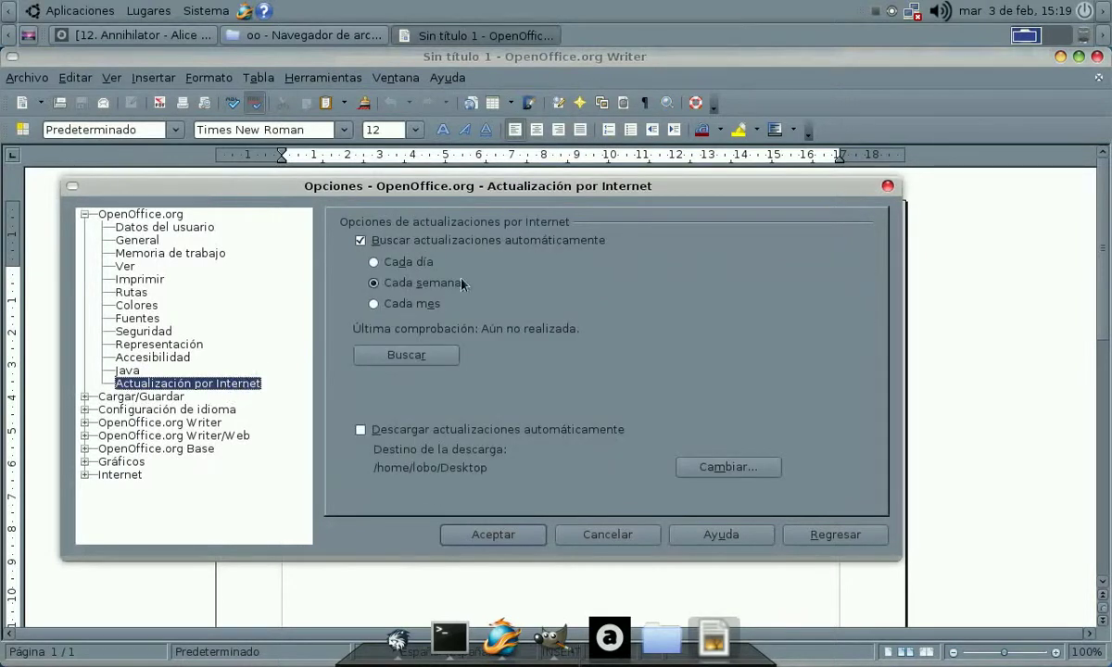
left_click(390, 306)
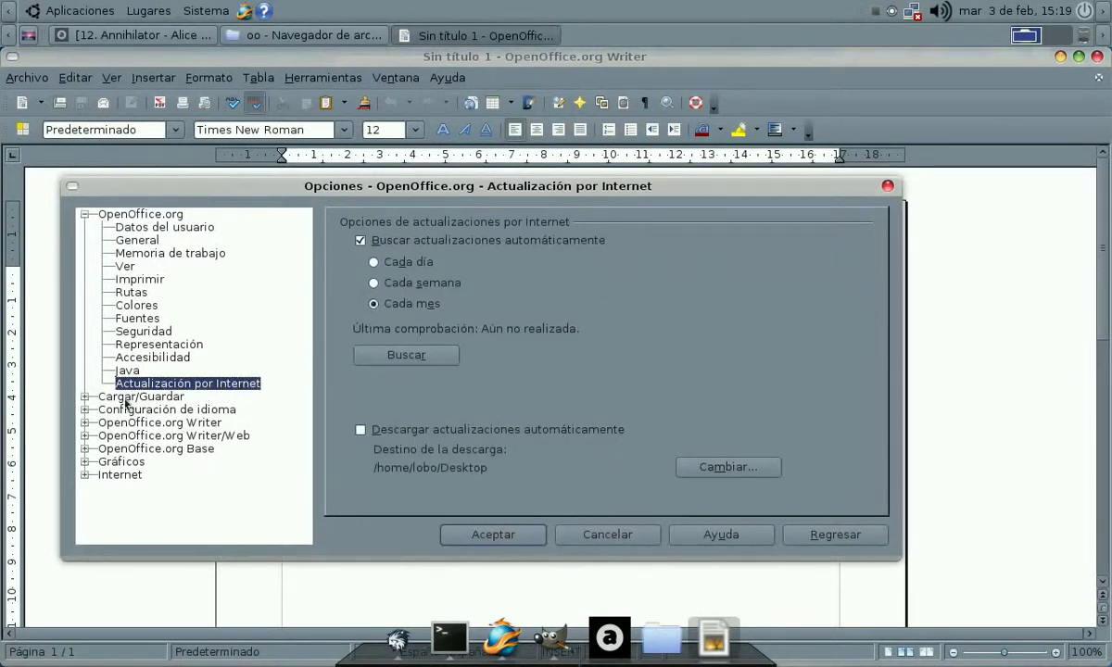
Step: In the general load/save options, set text documents to always save as Microsoft Word 97/2000/XP
left_click(124, 398)
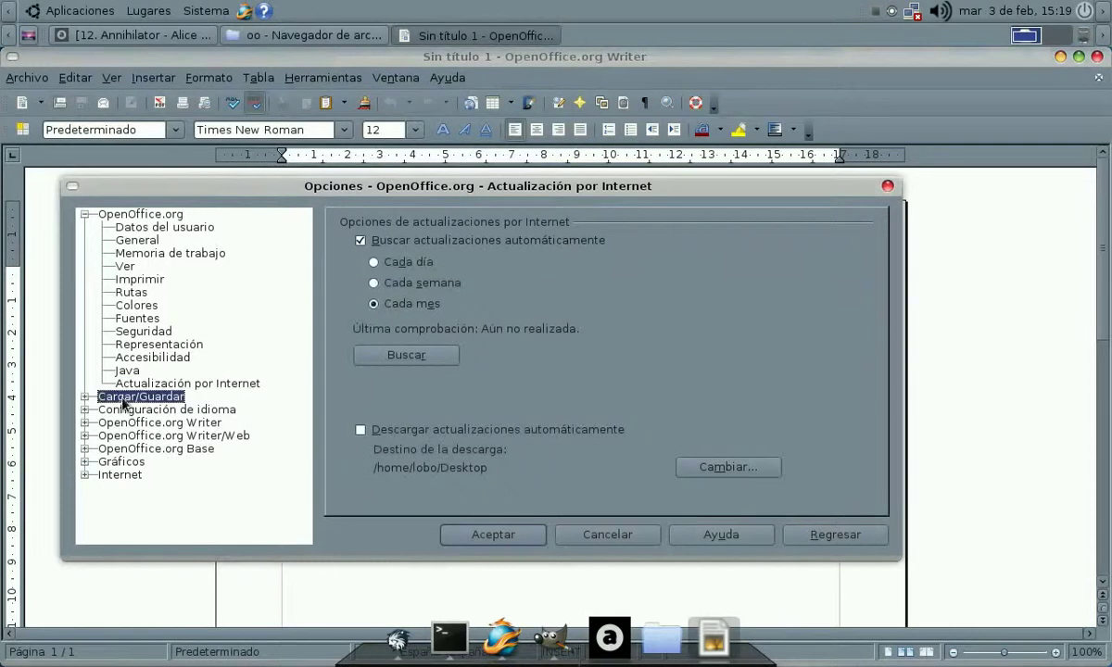
left_click(84, 214)
left_click(85, 227)
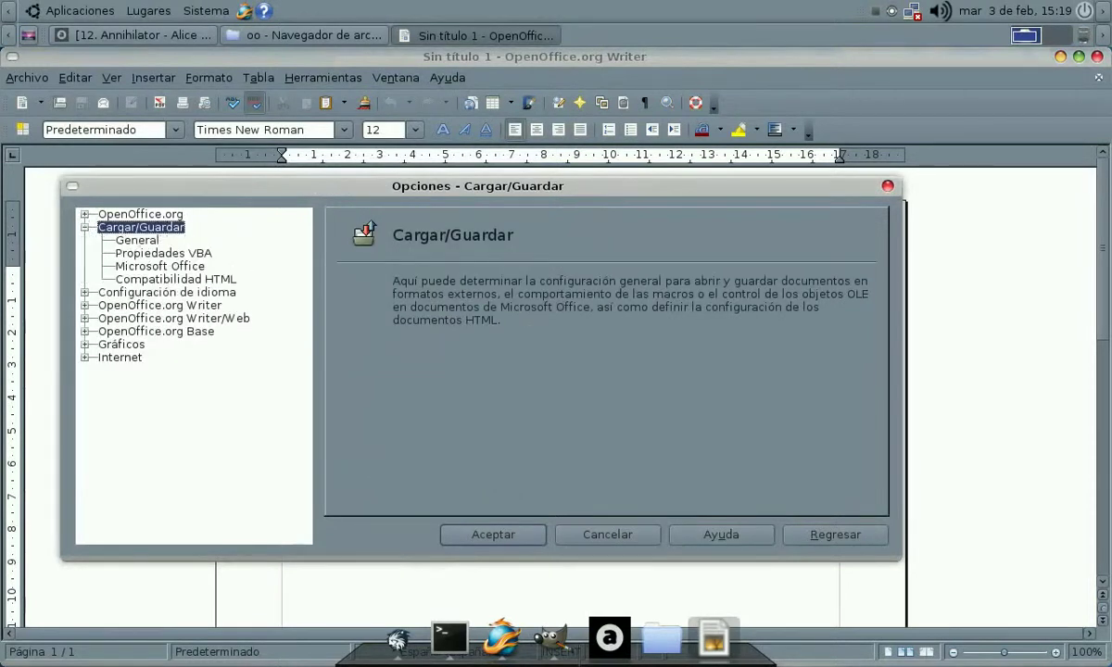
left_click(133, 241)
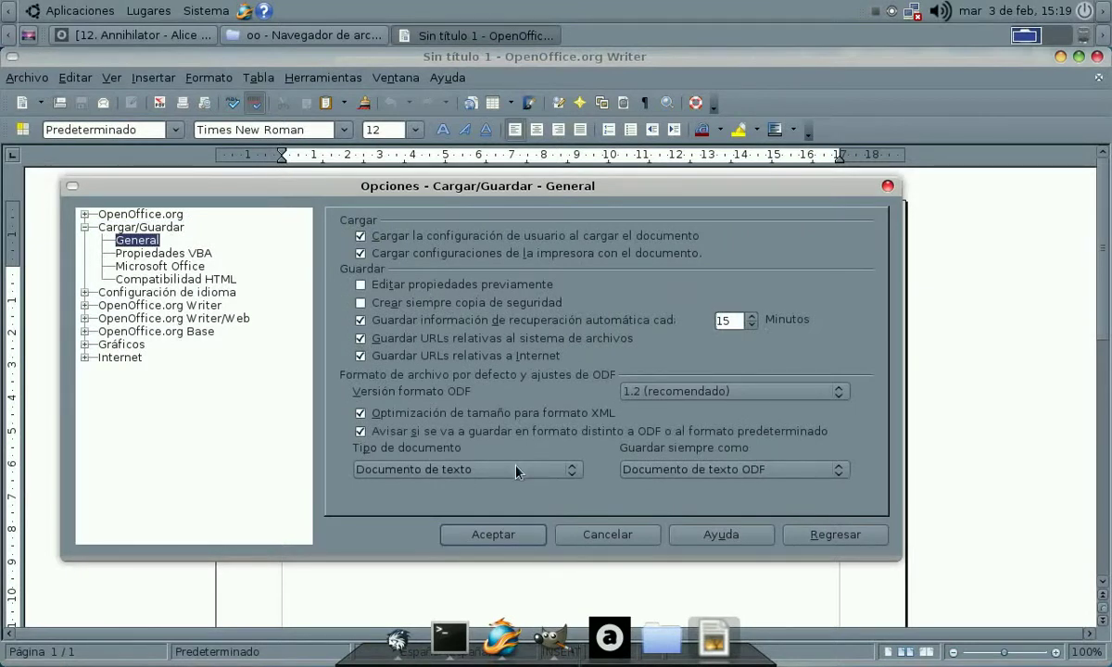
left_click(819, 471)
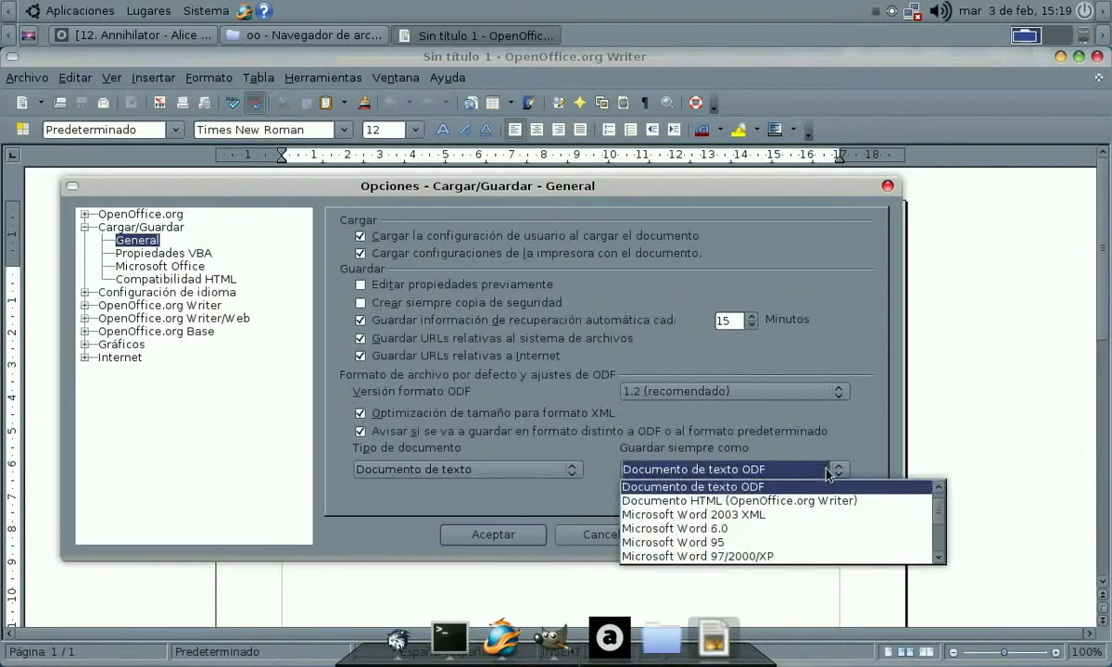
left_click(794, 556)
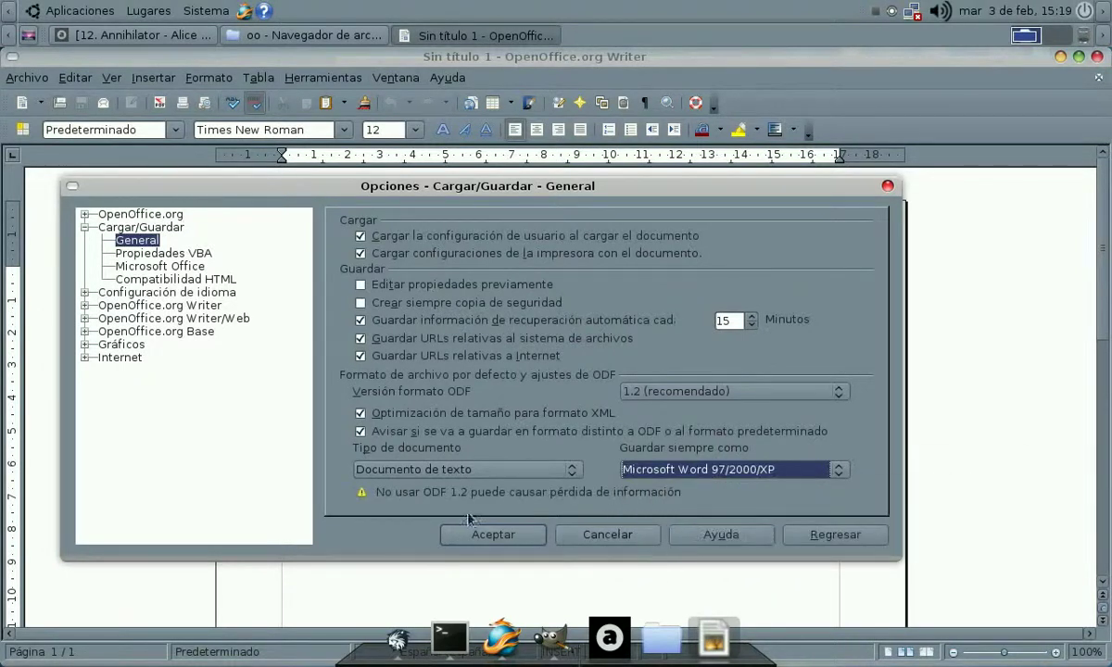
Step: Set the default save format for Hoja de cálculo documents to Microsoft Excel 97/2000/XP
left_click(531, 478)
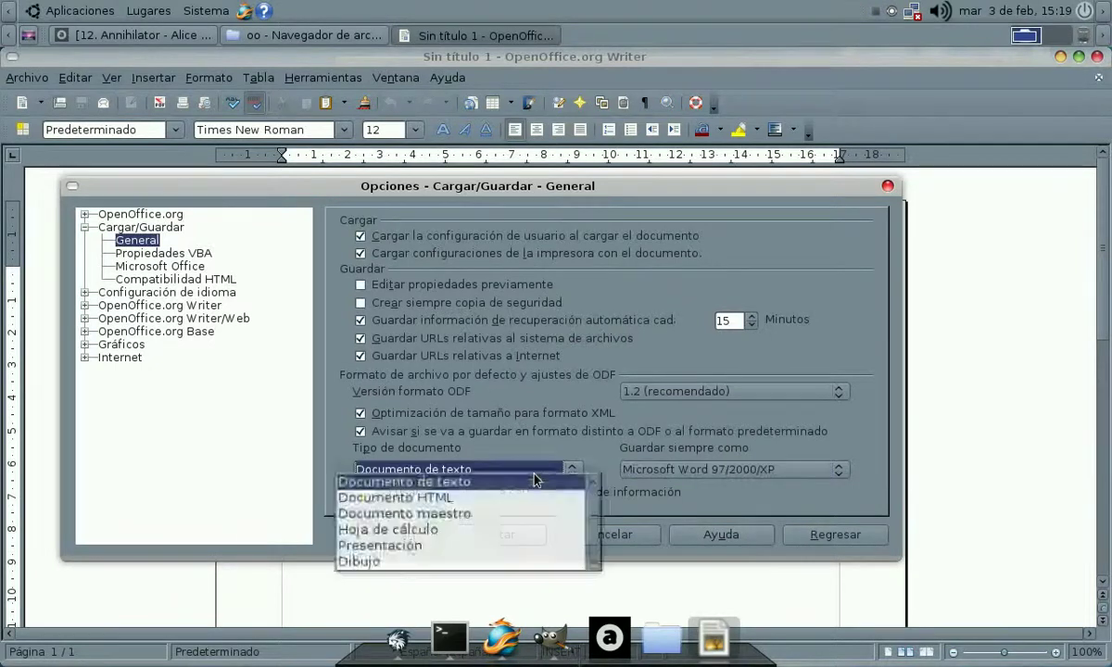
left_click(516, 529)
left_click(774, 470)
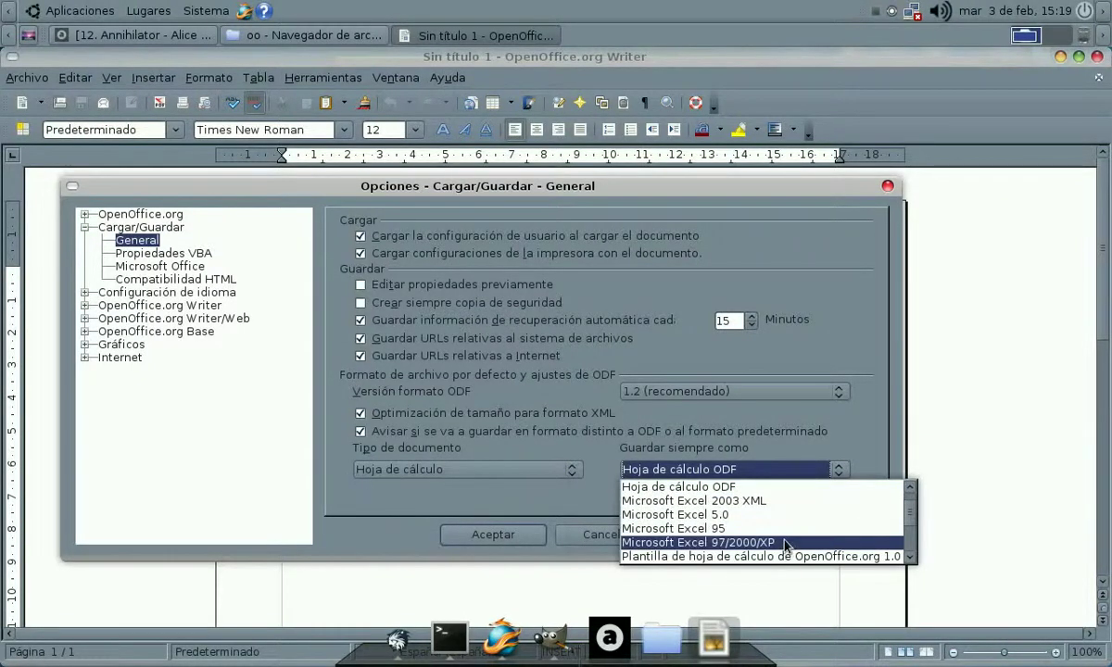
left_click(732, 534)
Step: Set the default save format for Presentación documents to Microsoft PowerPoint 97/2000/XP
left_click(521, 473)
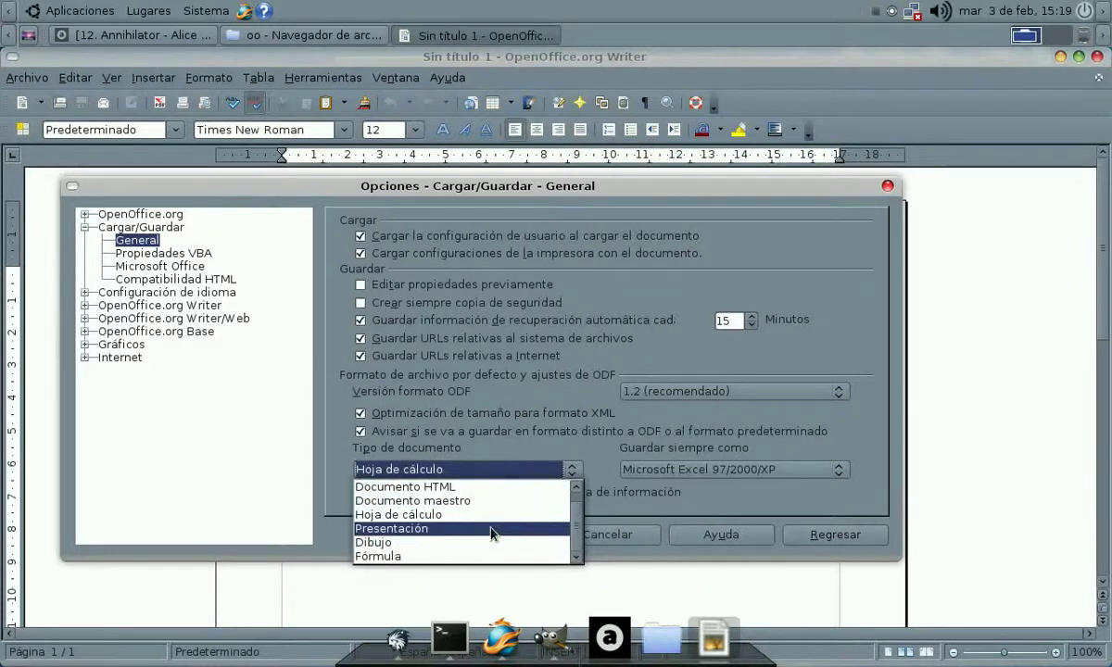
left_click(497, 529)
left_click(676, 476)
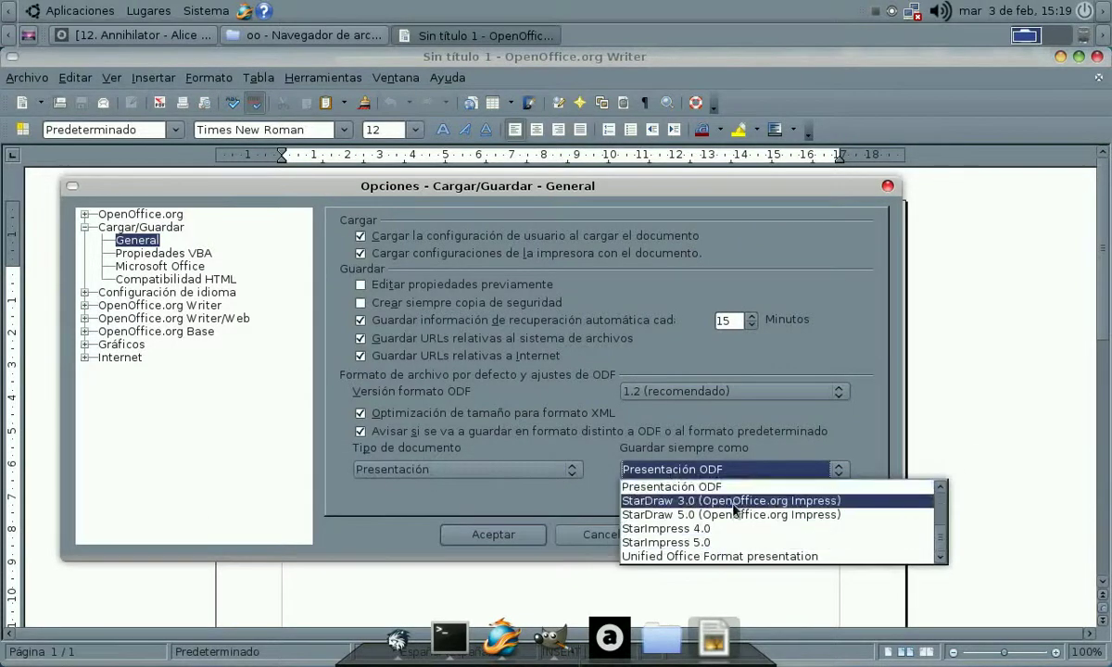
scroll(741, 508, "up", 2)
scroll(741, 508, "up", 1)
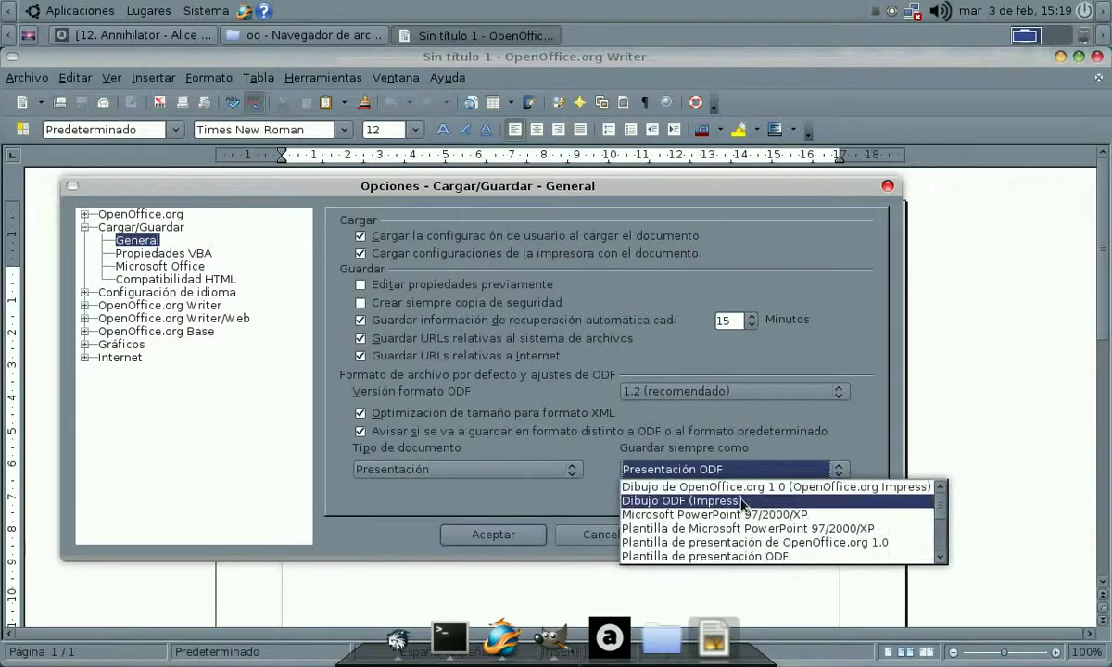
left_click(751, 522)
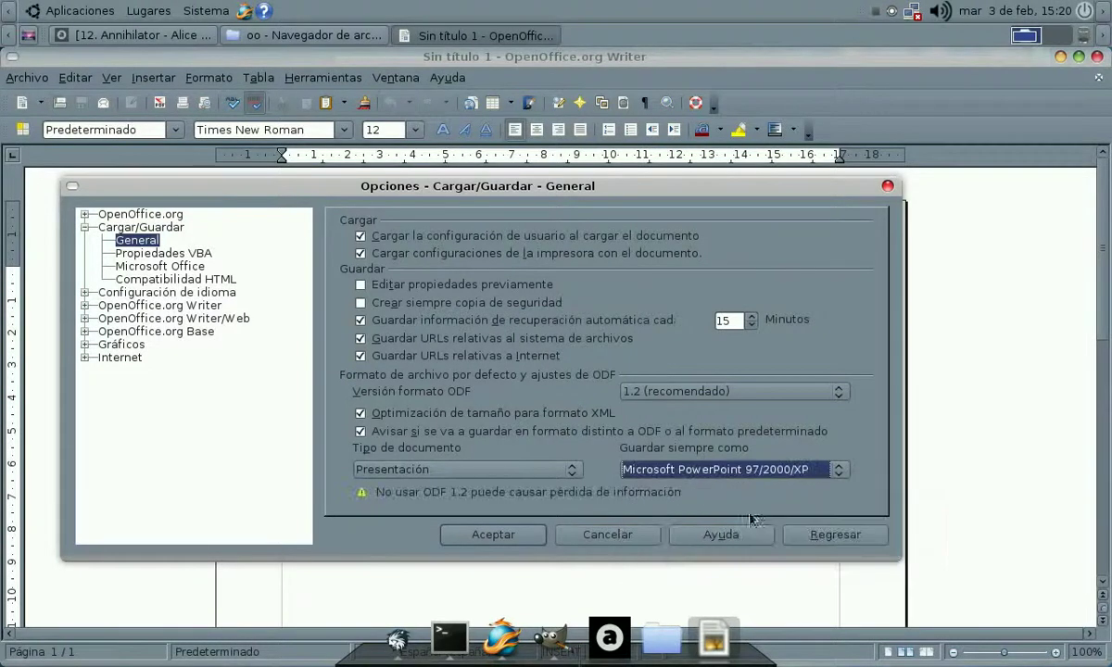
Step: Check which default save formats are offered for Fórmula documents, without choosing another one
left_click(553, 471)
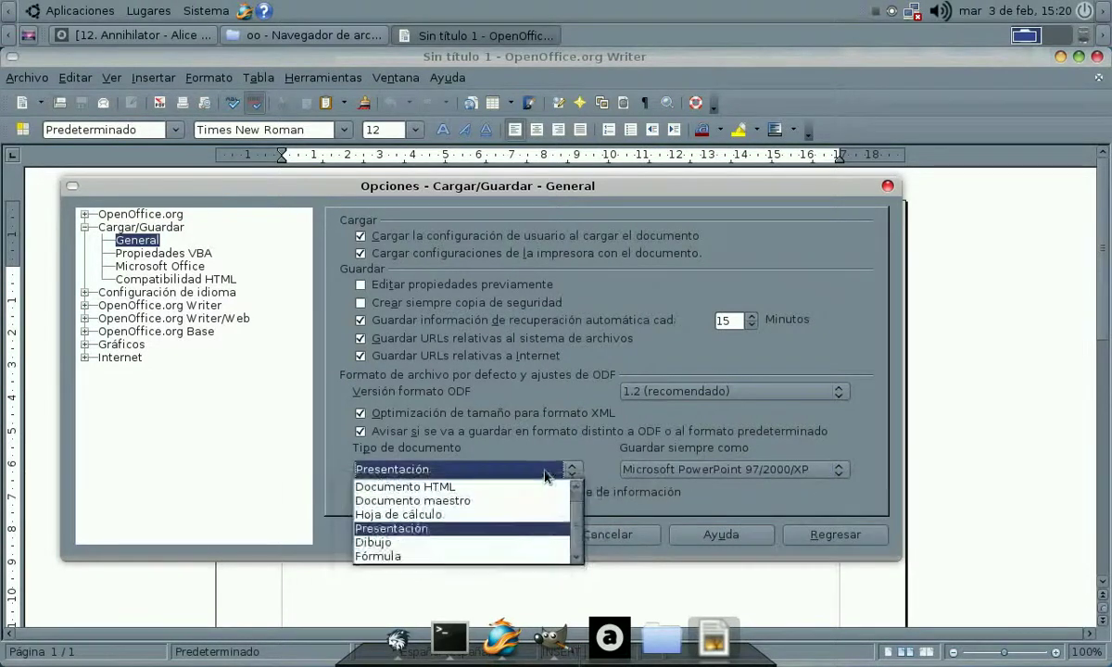
left_click(492, 556)
left_click(713, 470)
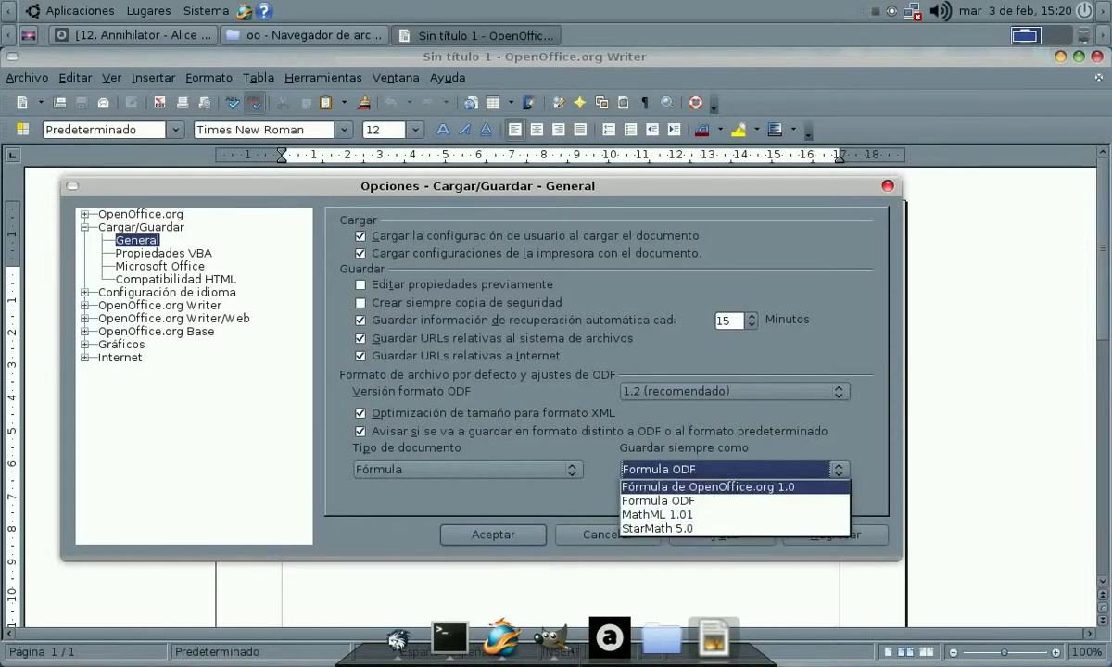
left_click(586, 504)
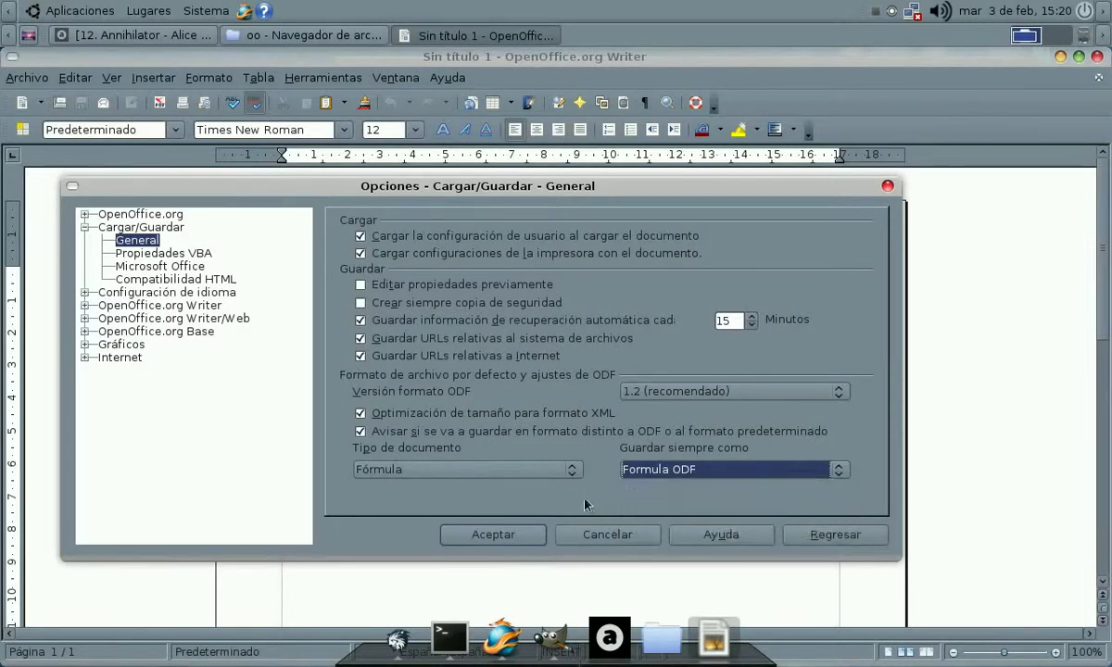
Step: Enable load conversion for MathType, WinWord, Excel and PowerPoint objects, turn on save conversion too, and accept the options
left_click(119, 265)
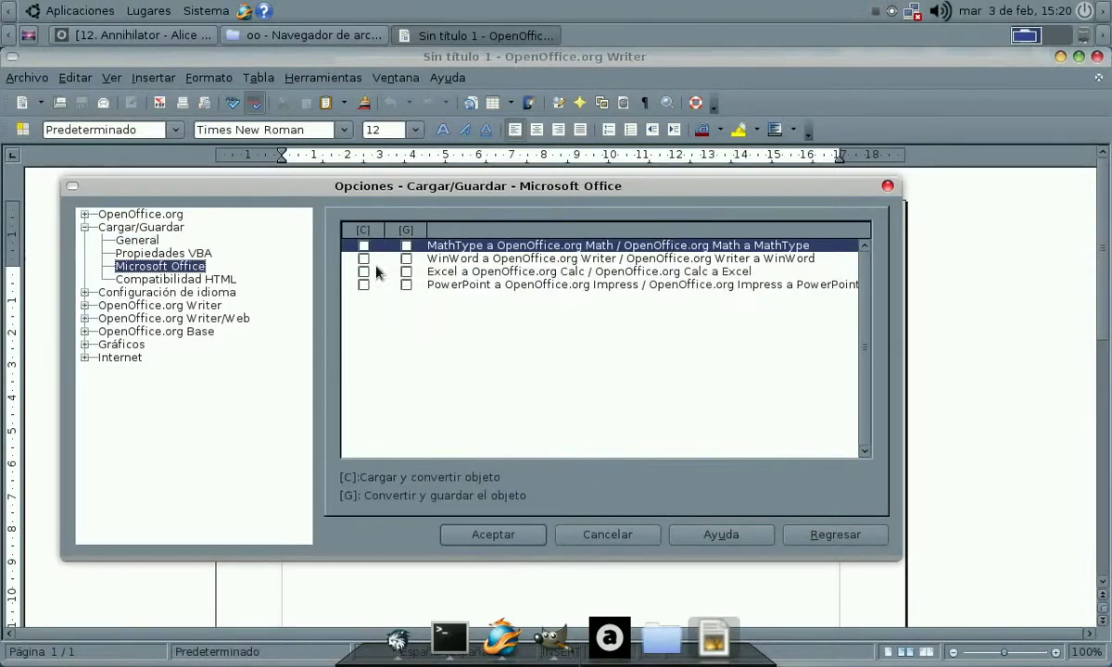
left_click(363, 246)
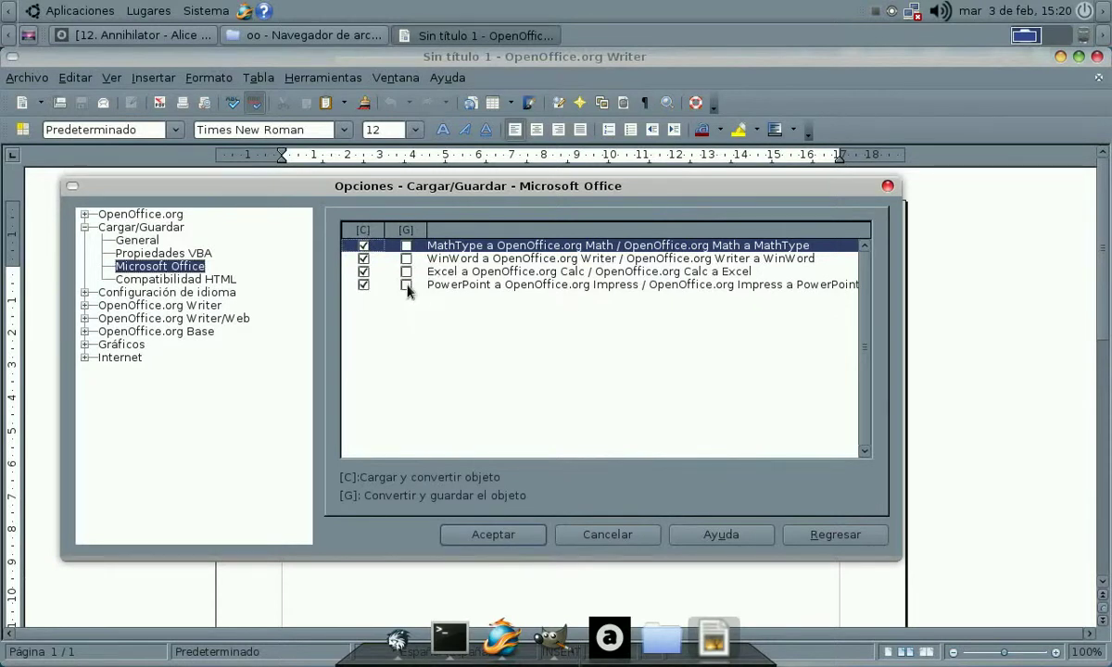
left_click(406, 272)
left_click(86, 228)
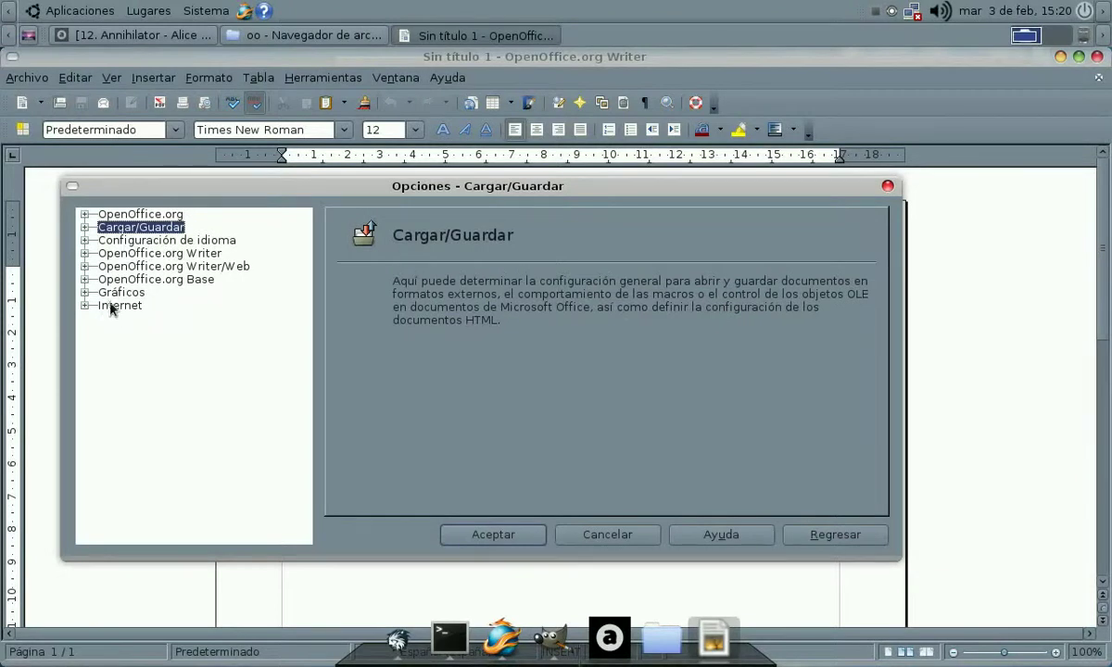
left_click(500, 534)
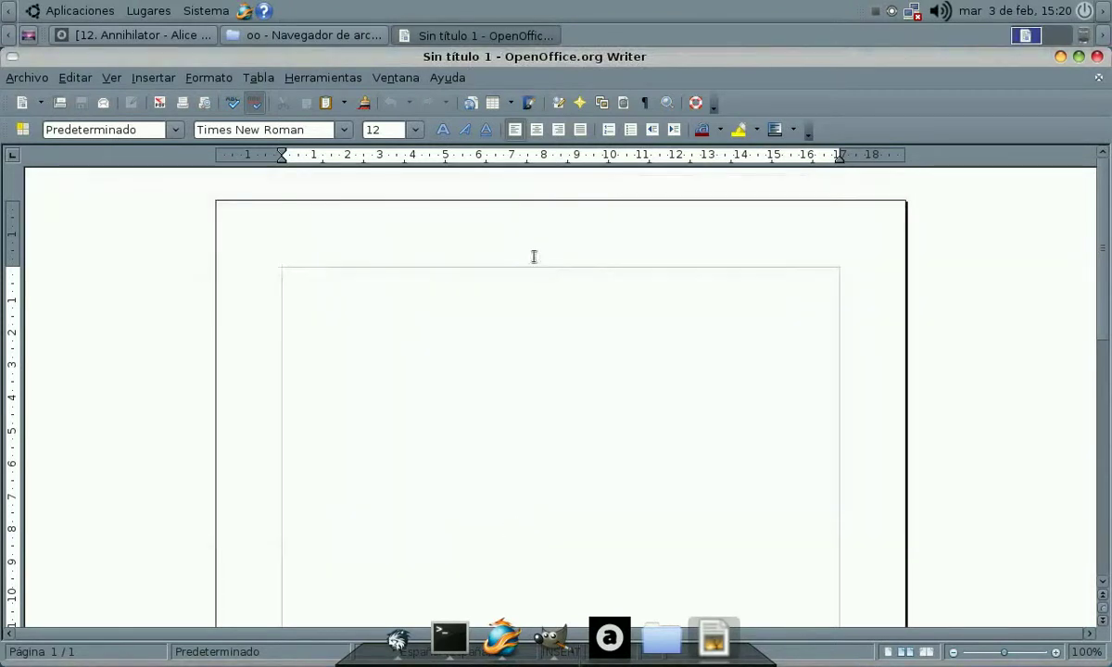
Step: Close the blank Writer document and the oo folder window, and open the home folder
left_click(1098, 57)
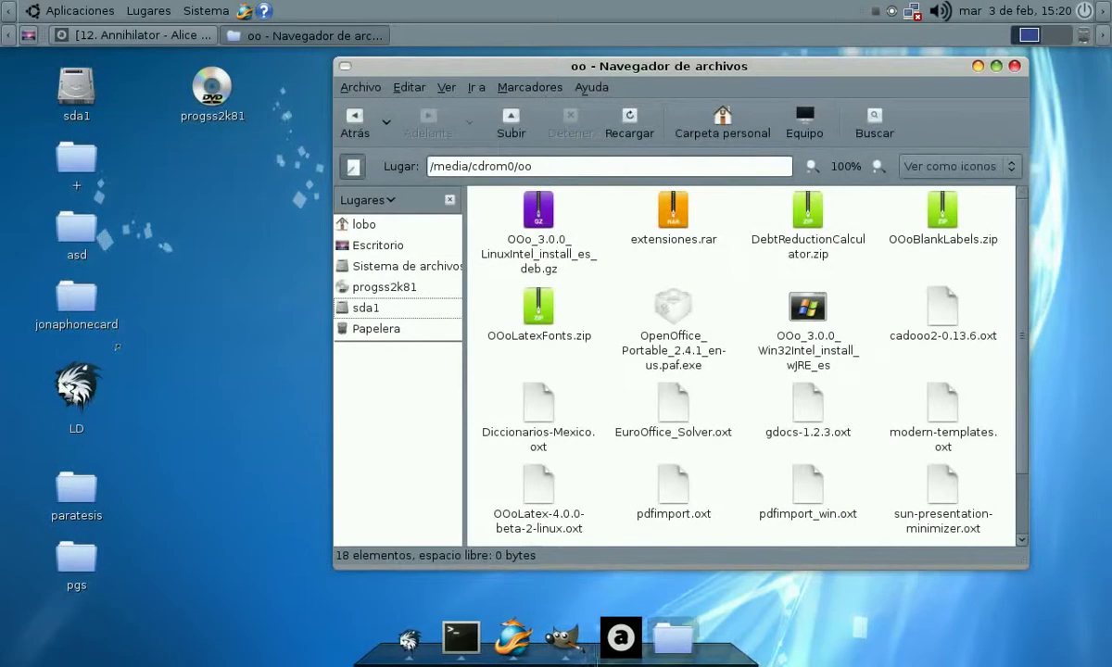
key("ctrl+w")
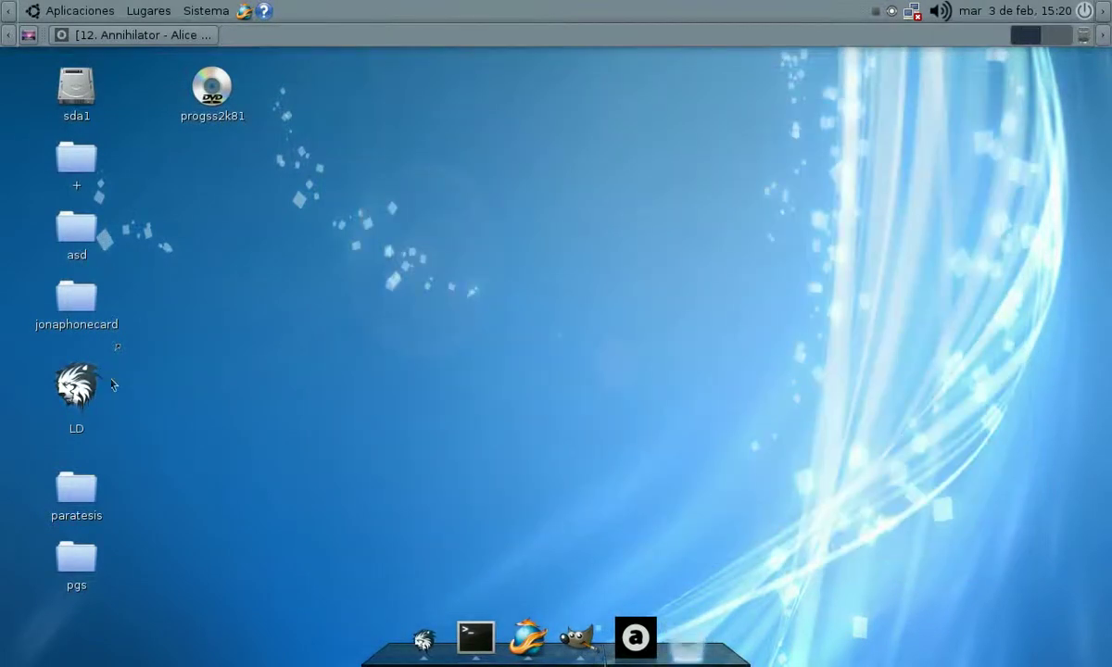
left_click(149, 10)
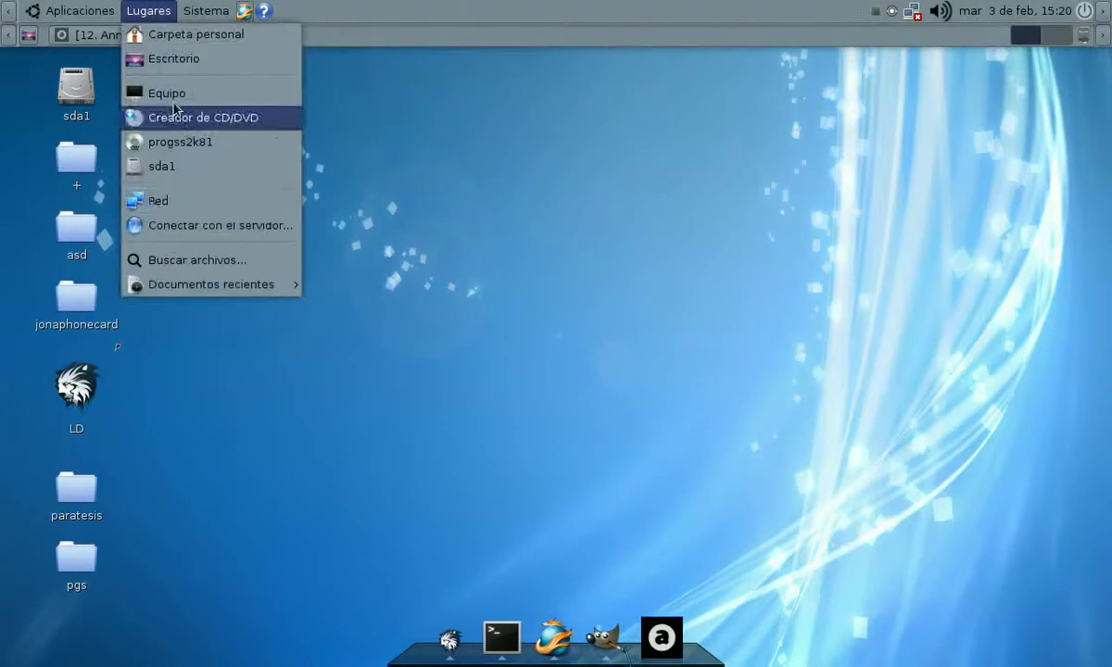
left_click(176, 35)
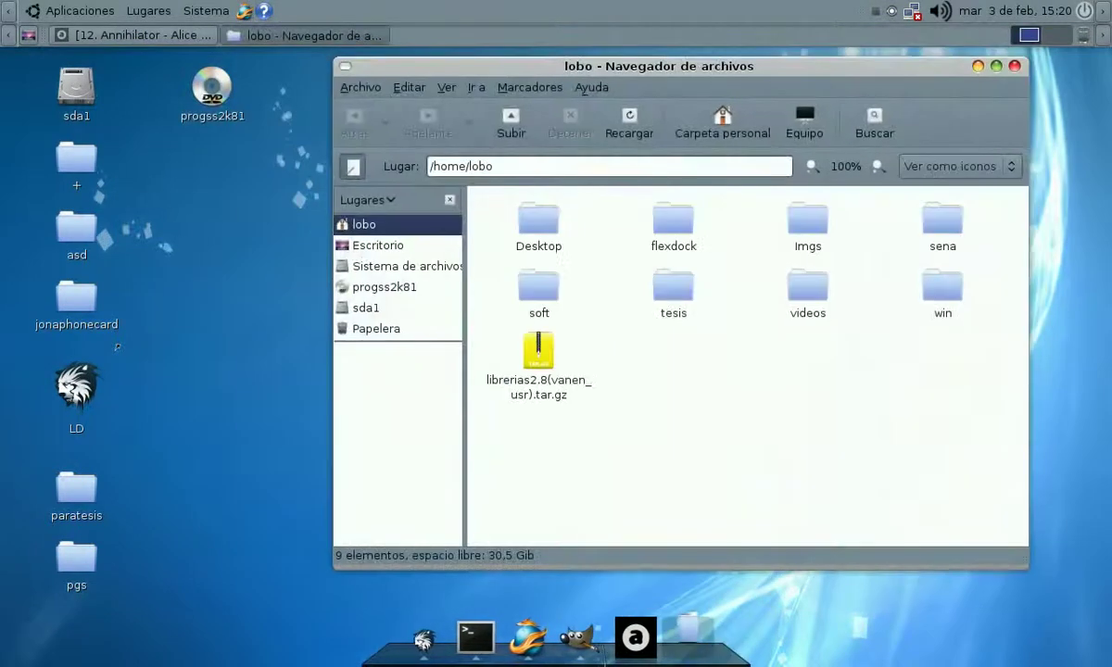
double_click(676, 293)
scroll(695, 336, "down", 10)
left_click(511, 123)
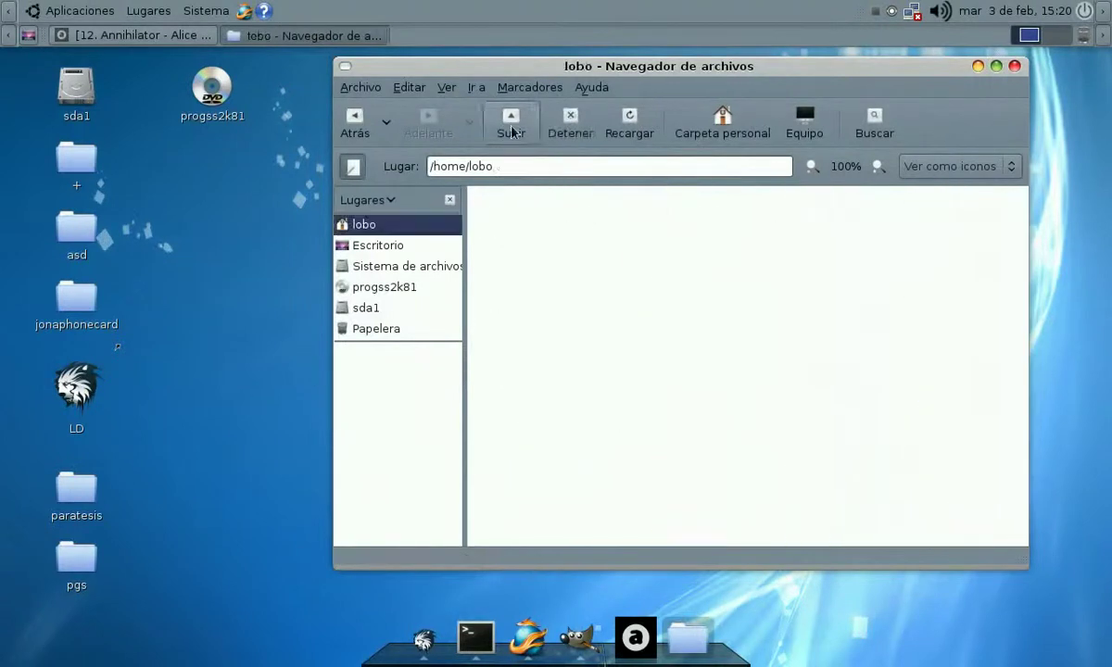
left_click(646, 397)
Step: Open Trabajo Final Tsis wal.doc from the win folder in Writer and minimize the file browser
double_click(934, 293)
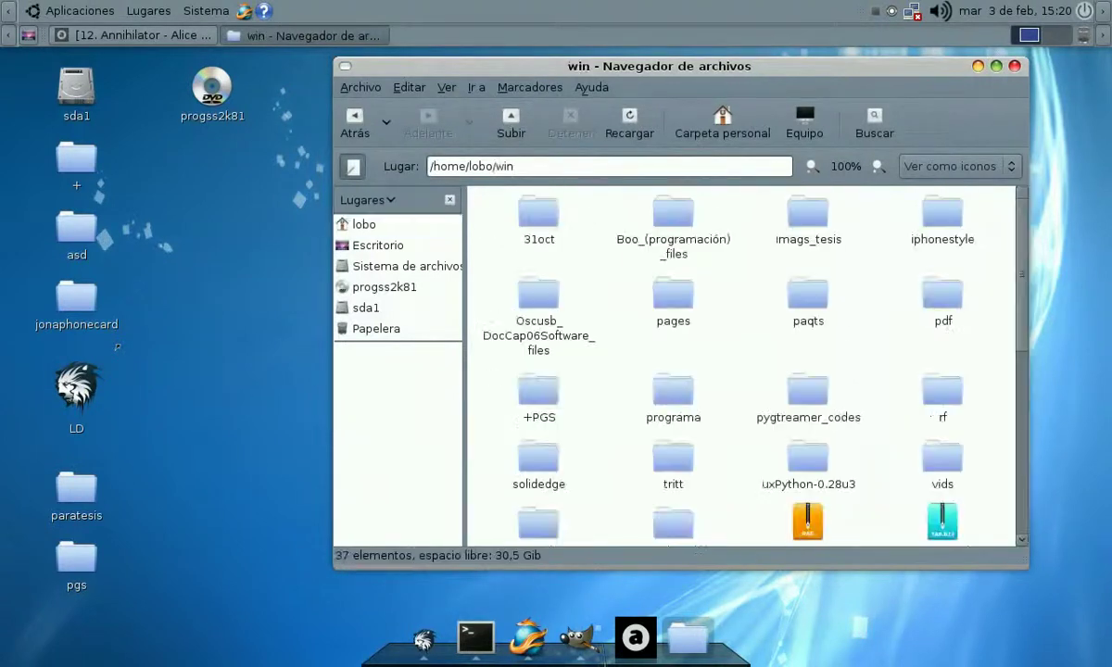
scroll(843, 334, "down", 6)
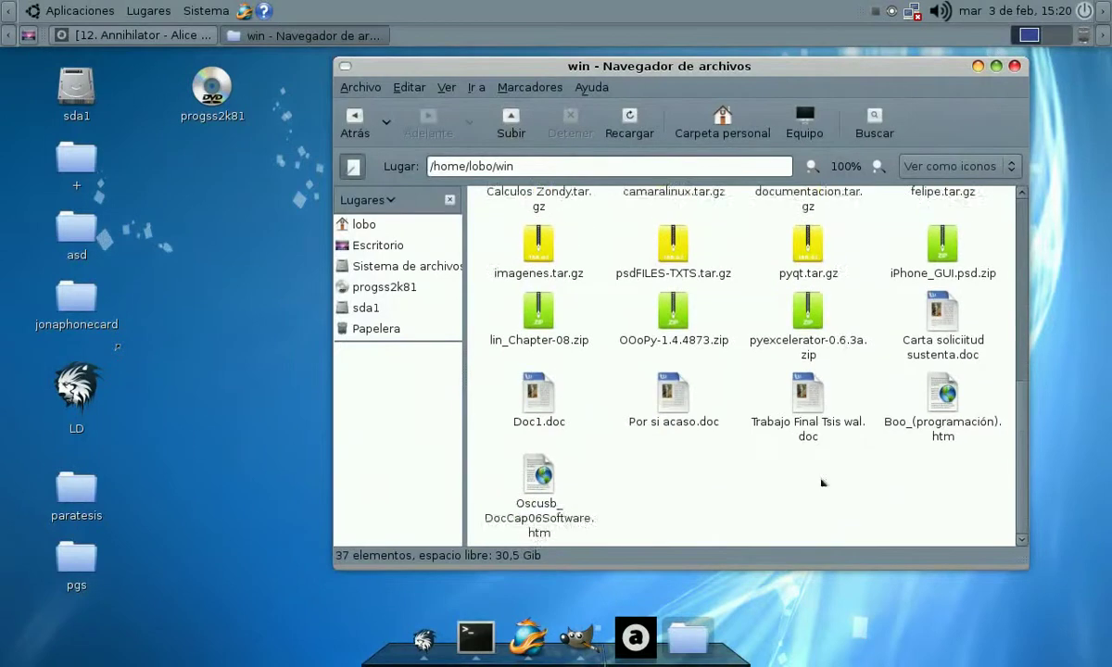
left_click(807, 393)
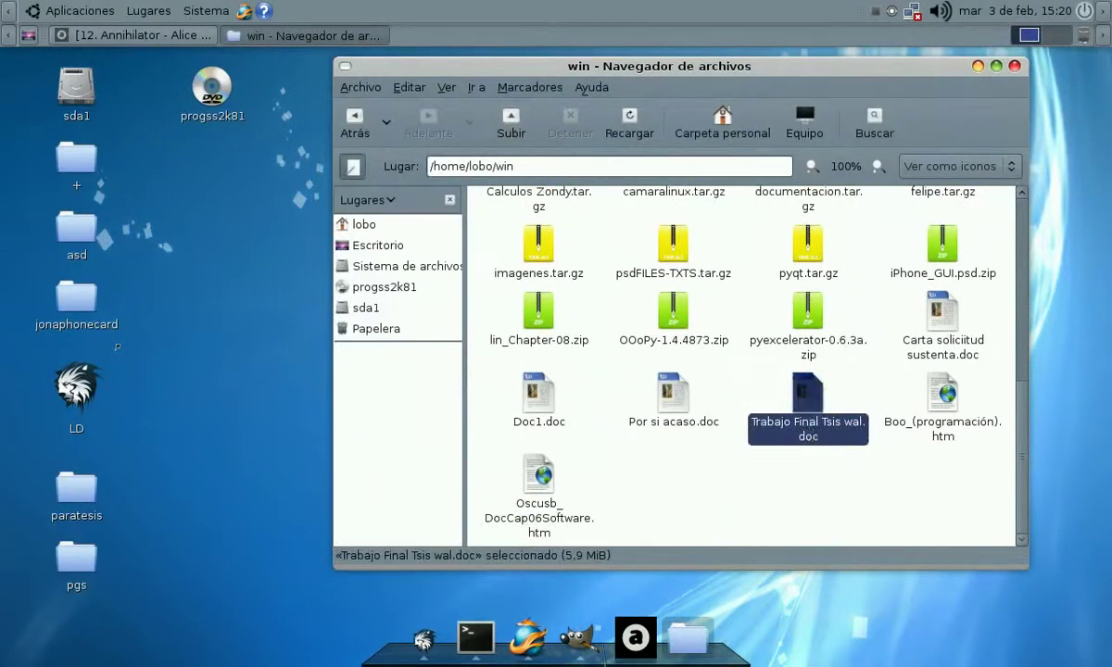
left_click(978, 66)
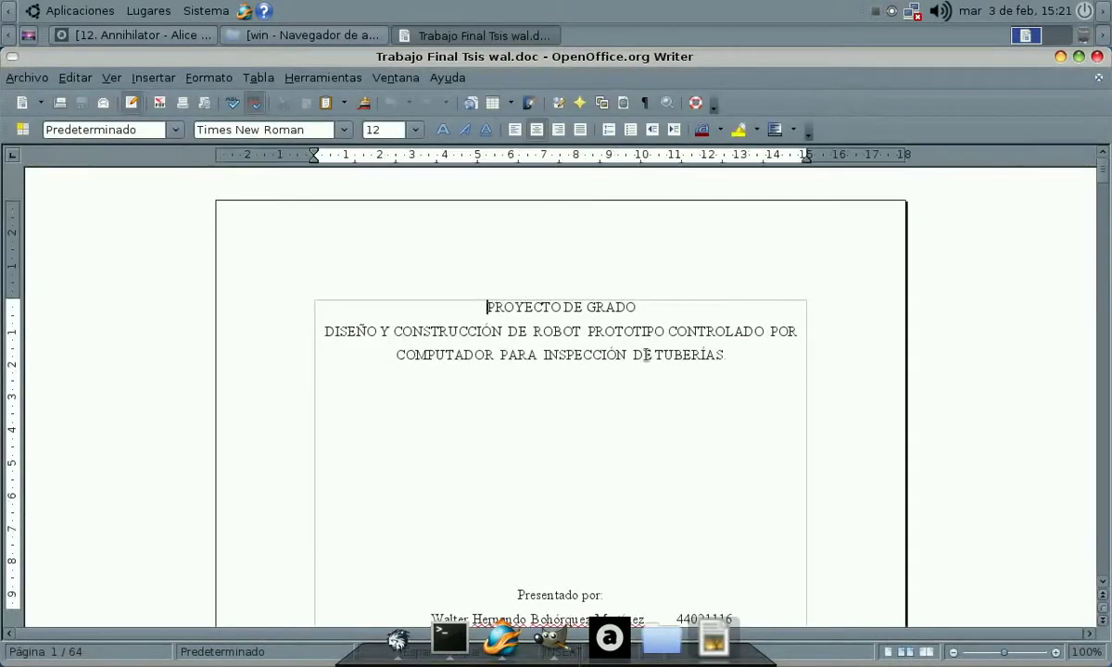
Step: Look through the first pages of the opened thesis document to check how the Word file is displayed
scroll(646, 355, "down", 15)
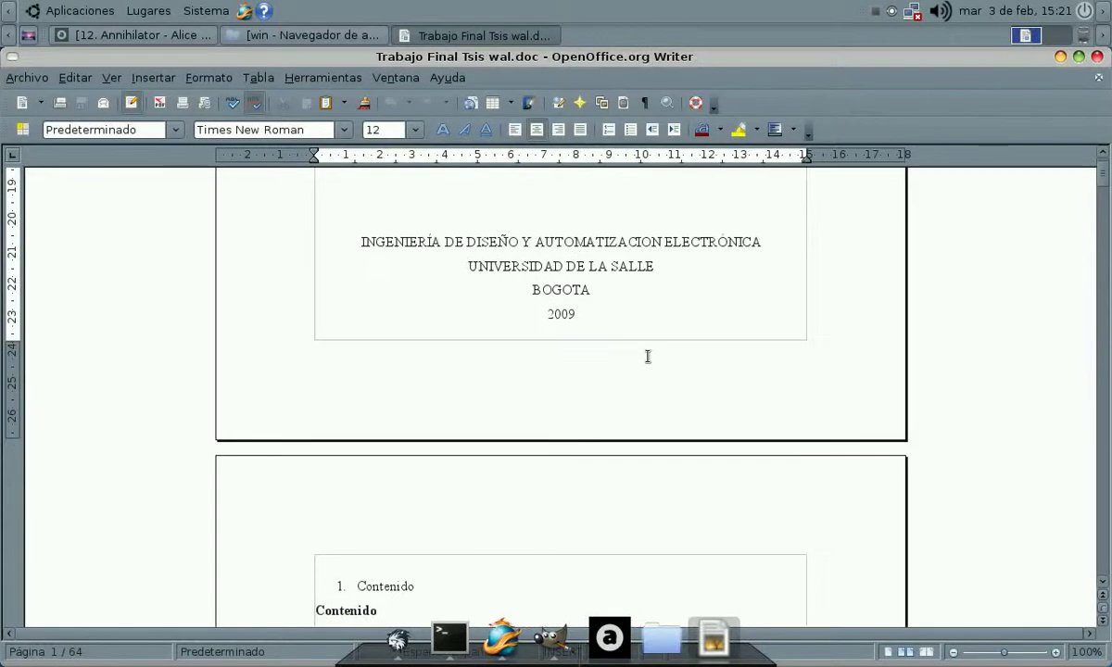
scroll(753, 385, "down", 15)
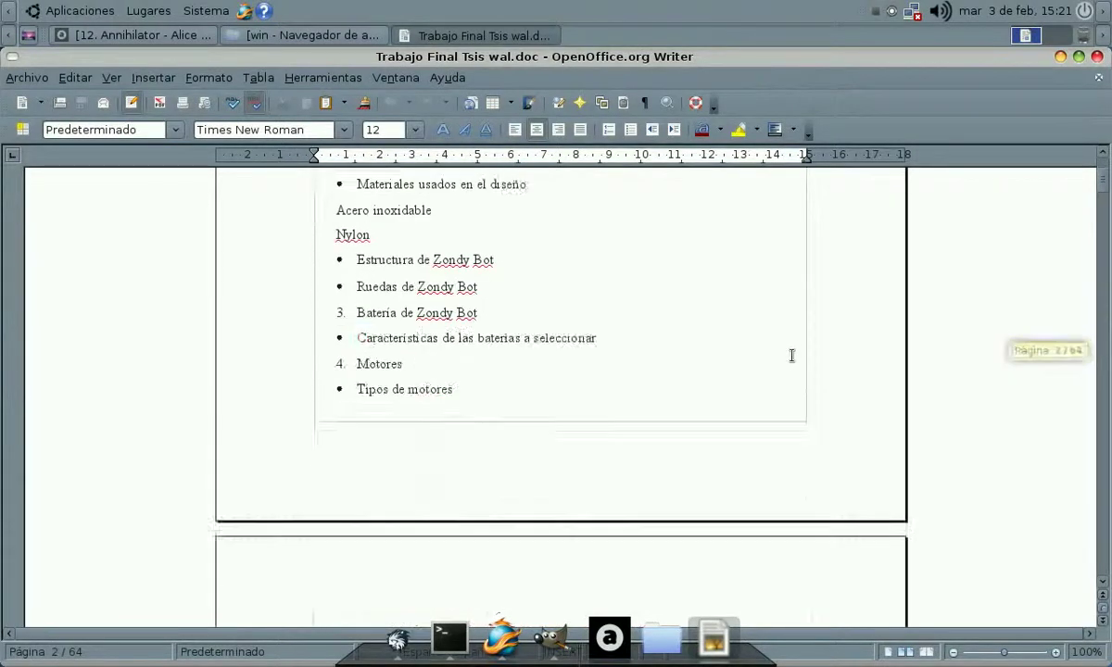
scroll(792, 359, "down", 20)
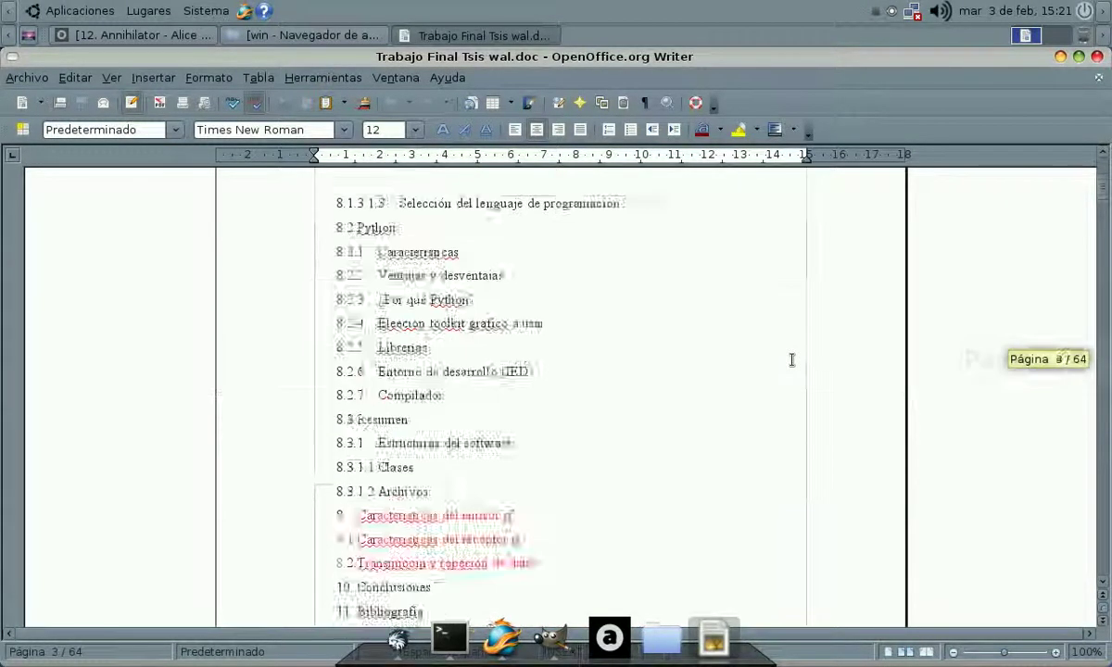
scroll(789, 359, "down", 20)
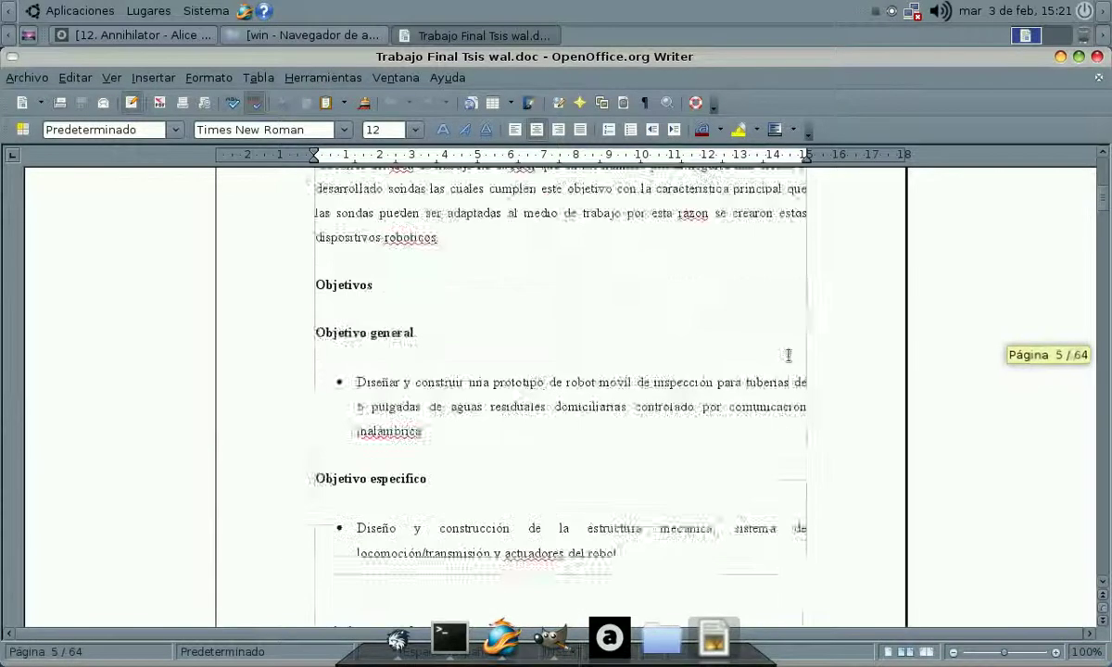
Step: Look further through the thesis document up to the section on the software's structure, and close the document
scroll(788, 355, "down", 1)
left_click_drag(1103, 199, 818, 381)
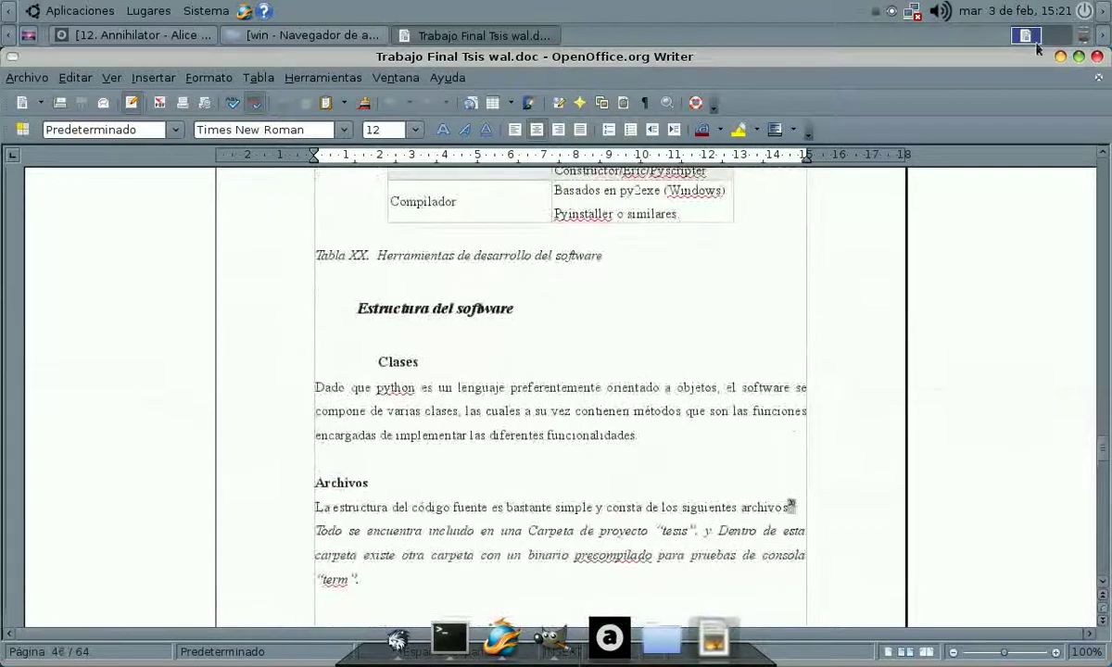
left_click(1097, 57)
Step: Start OpenOffice.org 3.0 Calc to check that it opens a blank spreadsheet, and close it
left_click(74, 10)
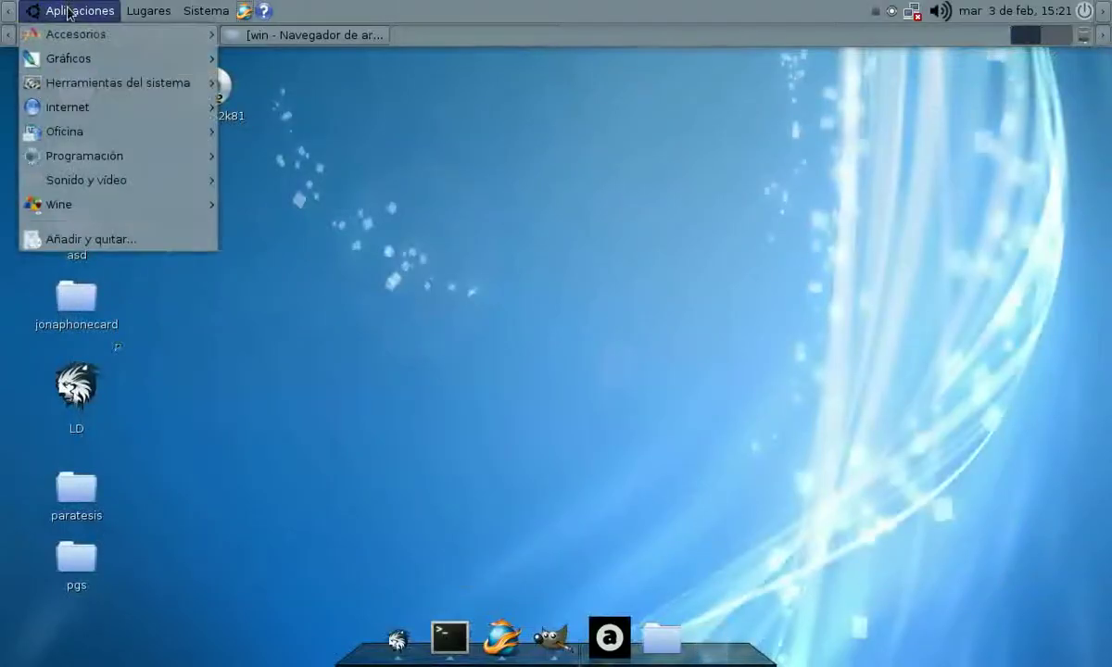
mouse_move(154, 133)
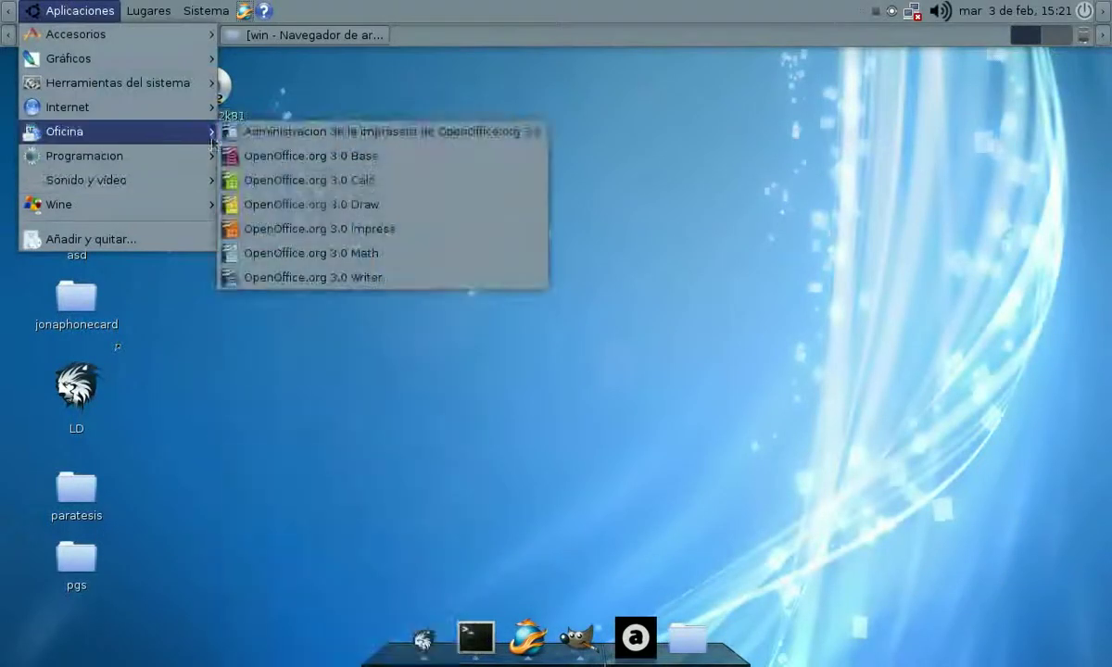
left_click(349, 179)
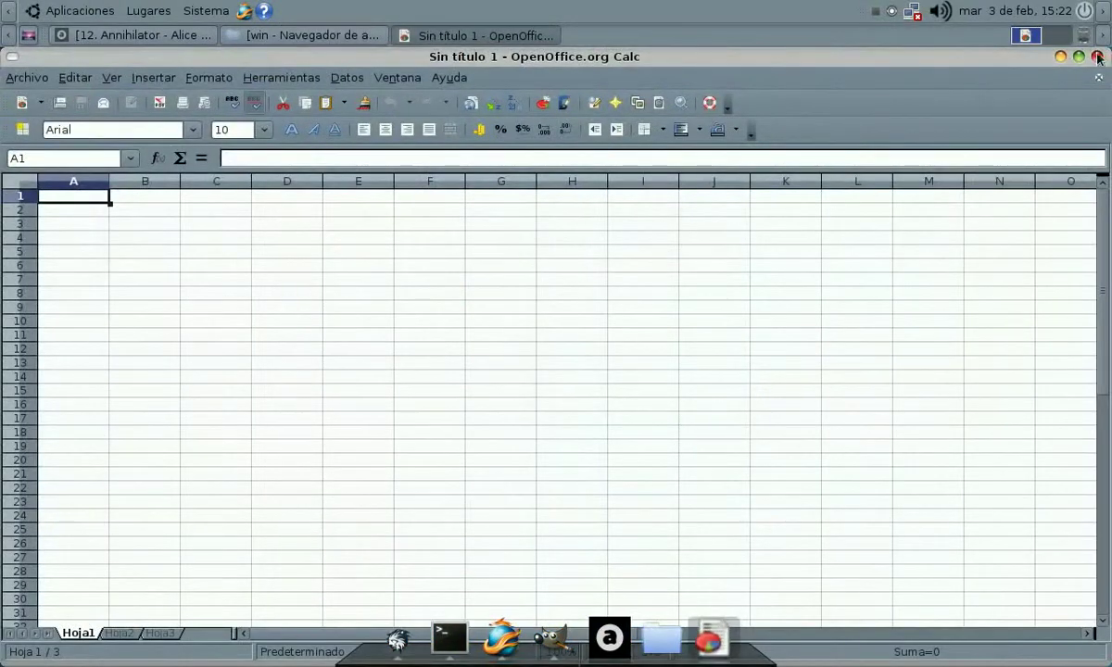
key("ctrl+q")
Step: Start OpenOffice.org 3.0 Impress
left_click(79, 10)
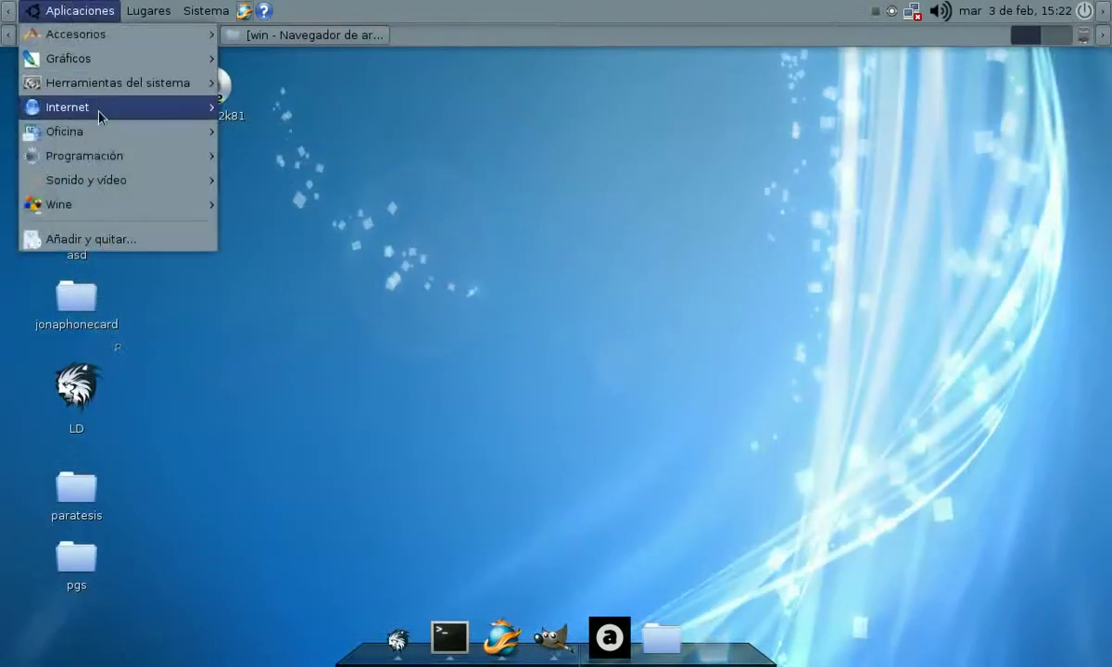
mouse_move(111, 164)
mouse_move(83, 131)
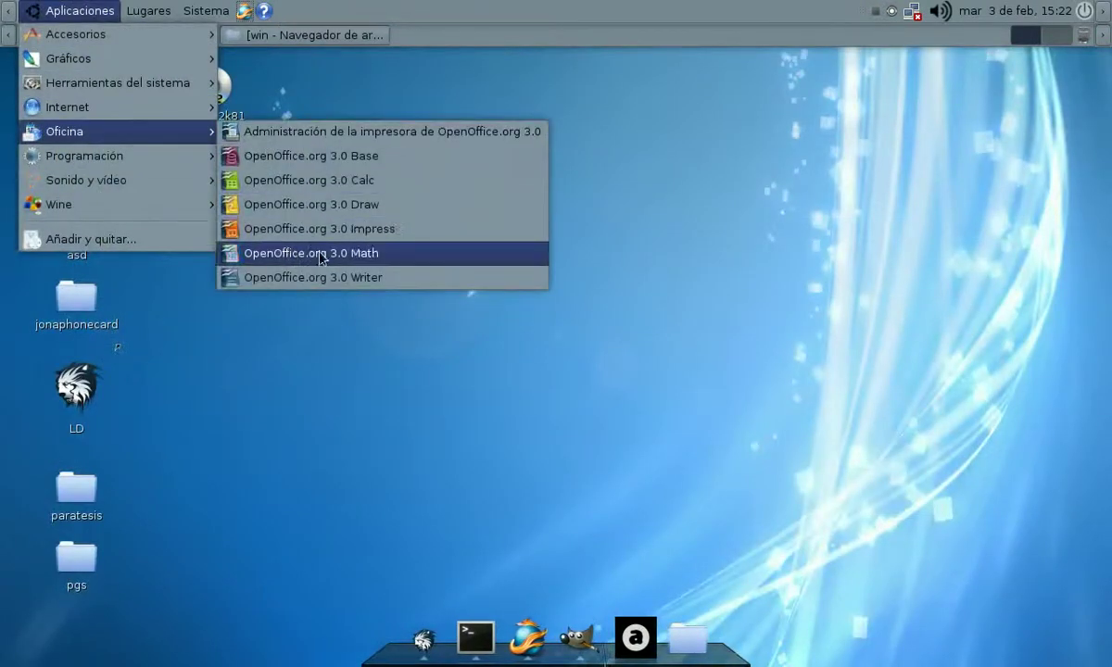
left_click(383, 228)
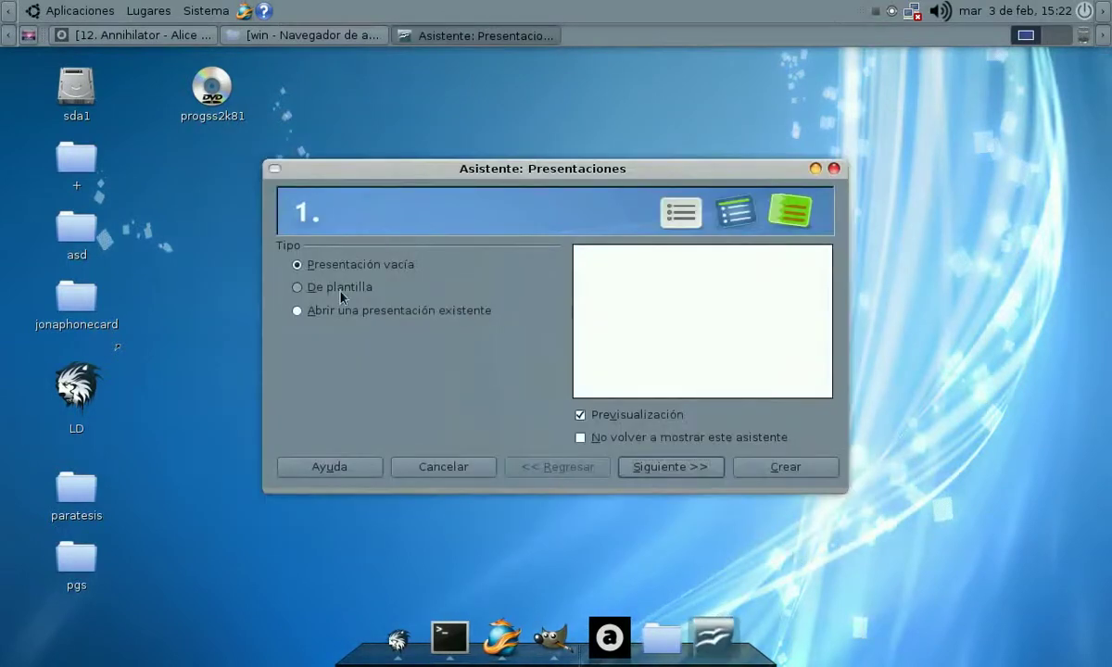
Step: Preview the presentation templates Presentación de una novedad and Recomendación de una estrategia, and the backgrounds Azul oscuro and Mar gracial
left_click(297, 287)
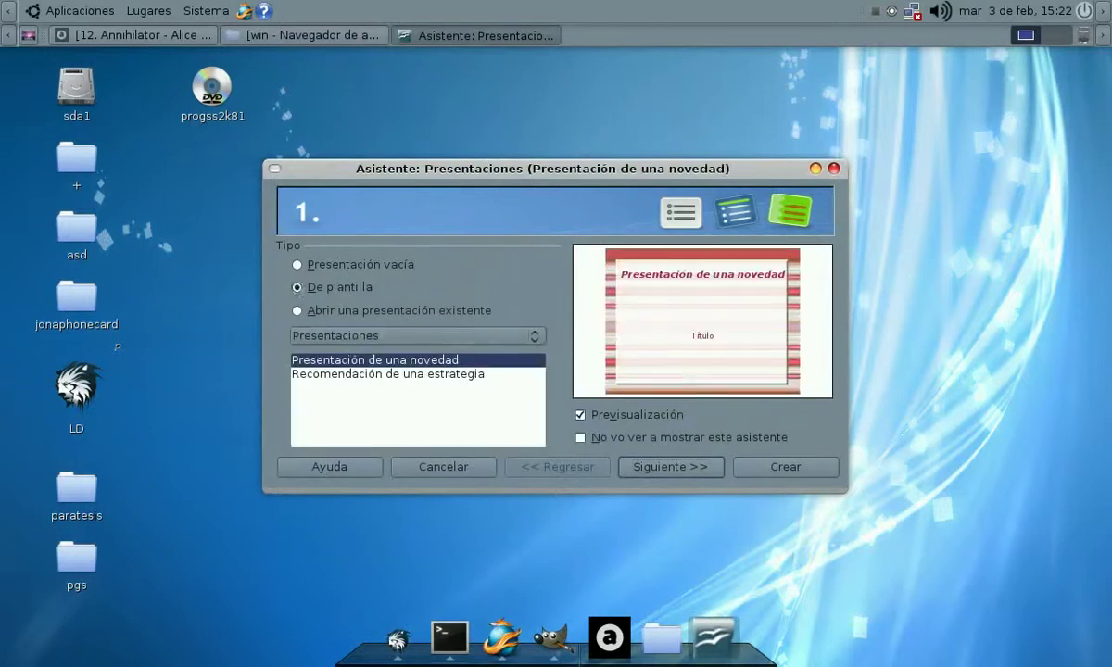
left_click(457, 375)
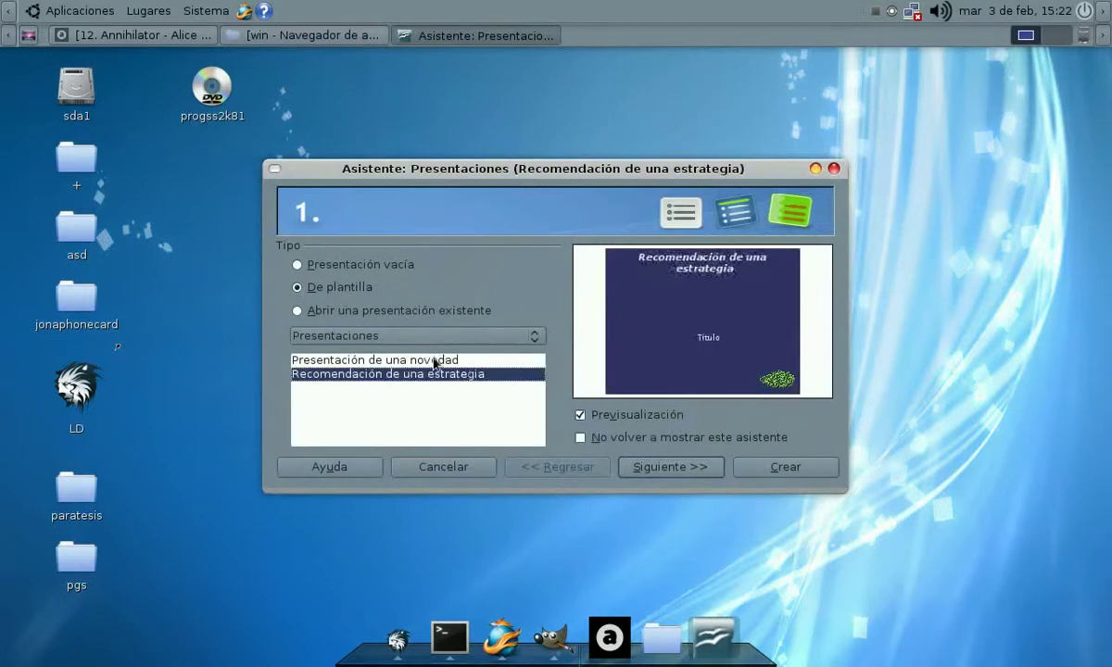
left_click(433, 361)
left_click(491, 335)
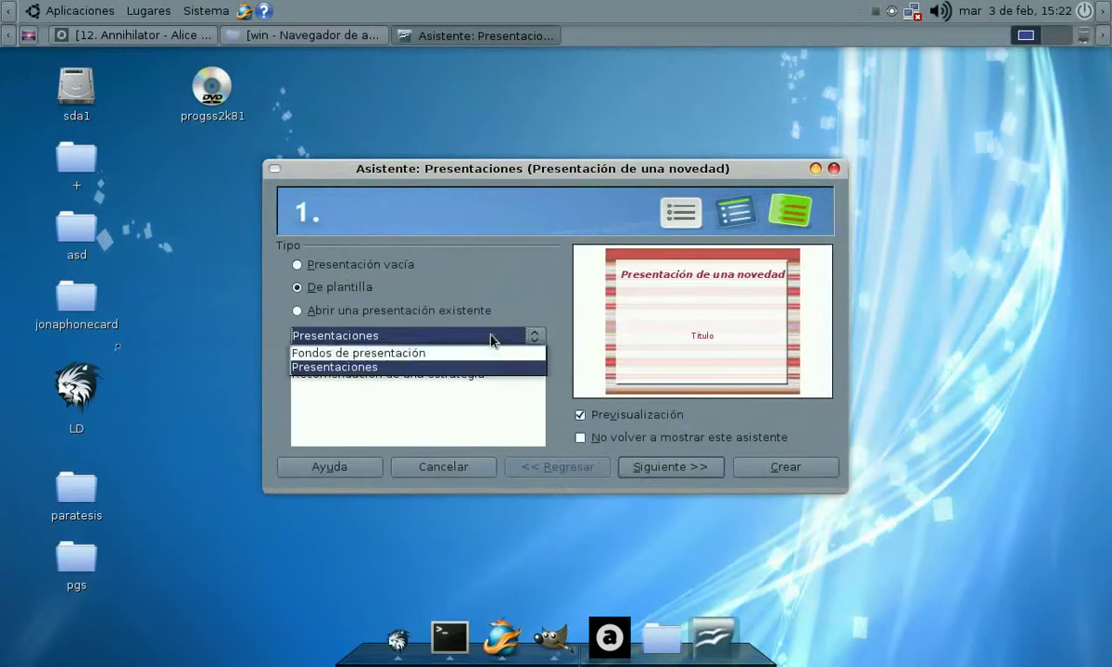
left_click(464, 354)
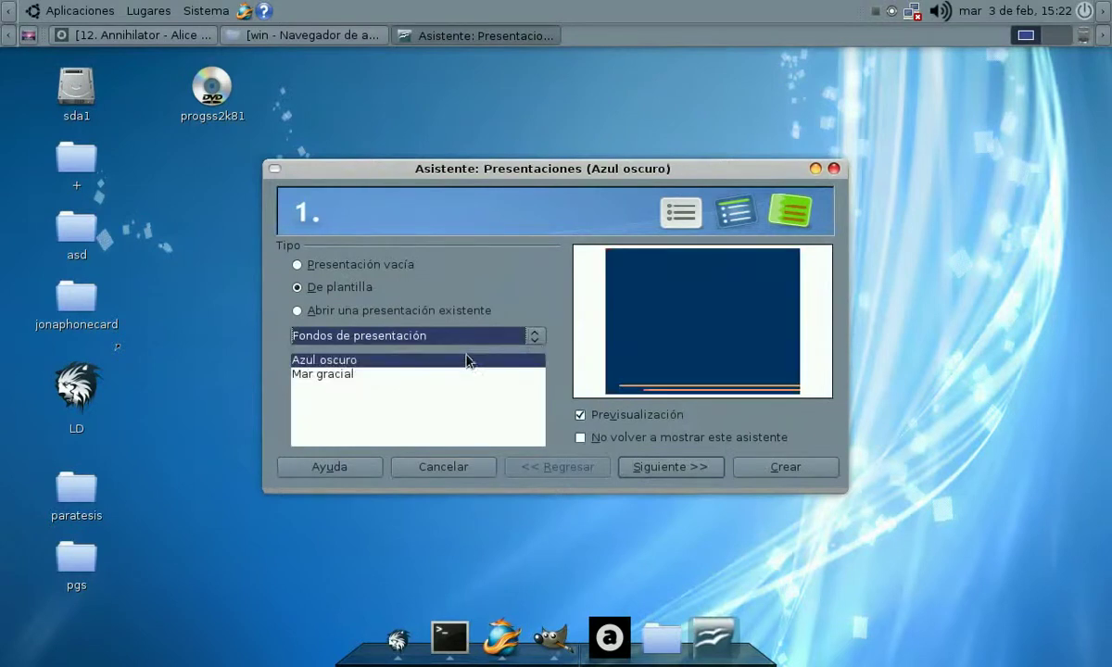
left_click(361, 376)
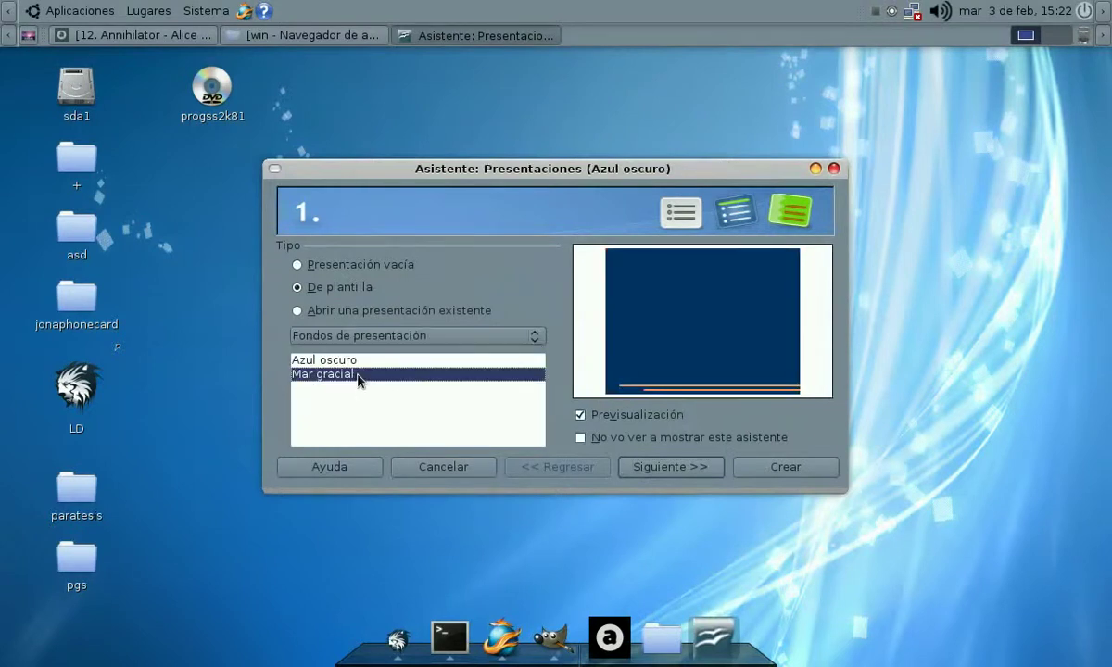
left_click(348, 359)
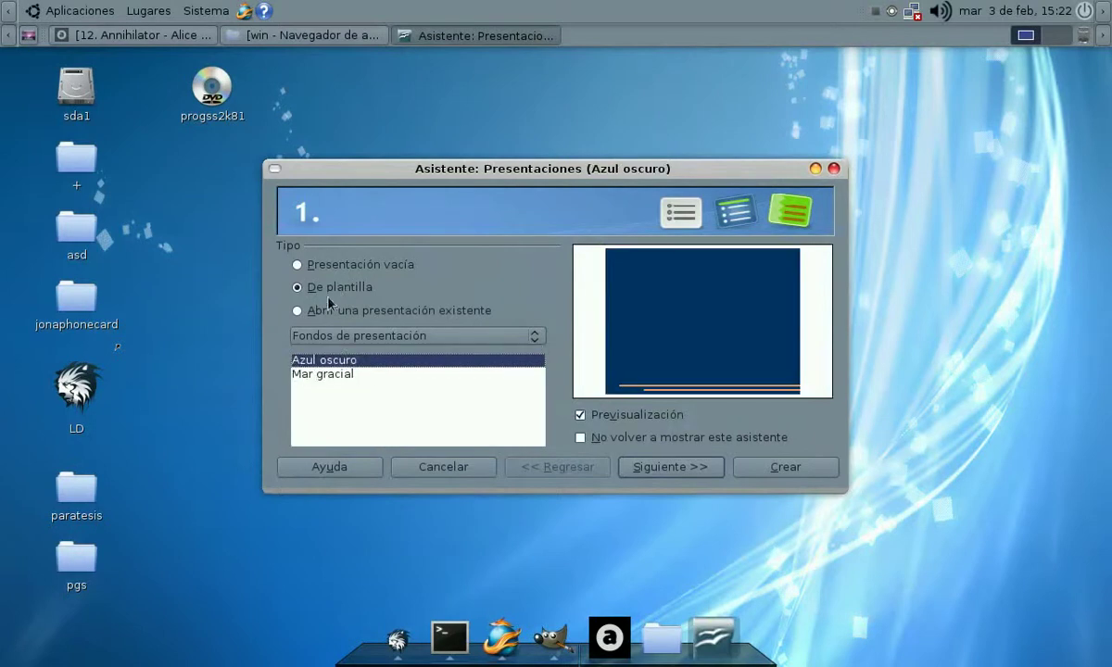
Step: Create an empty presentation with the <Original> page style, keeping the Pantalla medium and the default transition settings
left_click(298, 265)
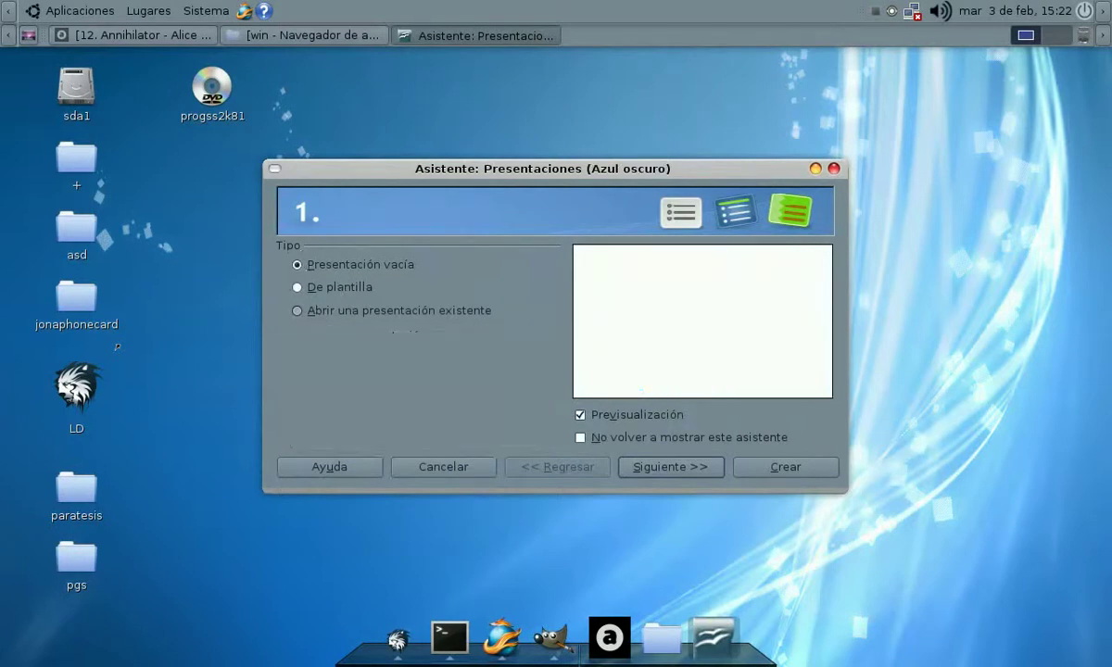
left_click(660, 468)
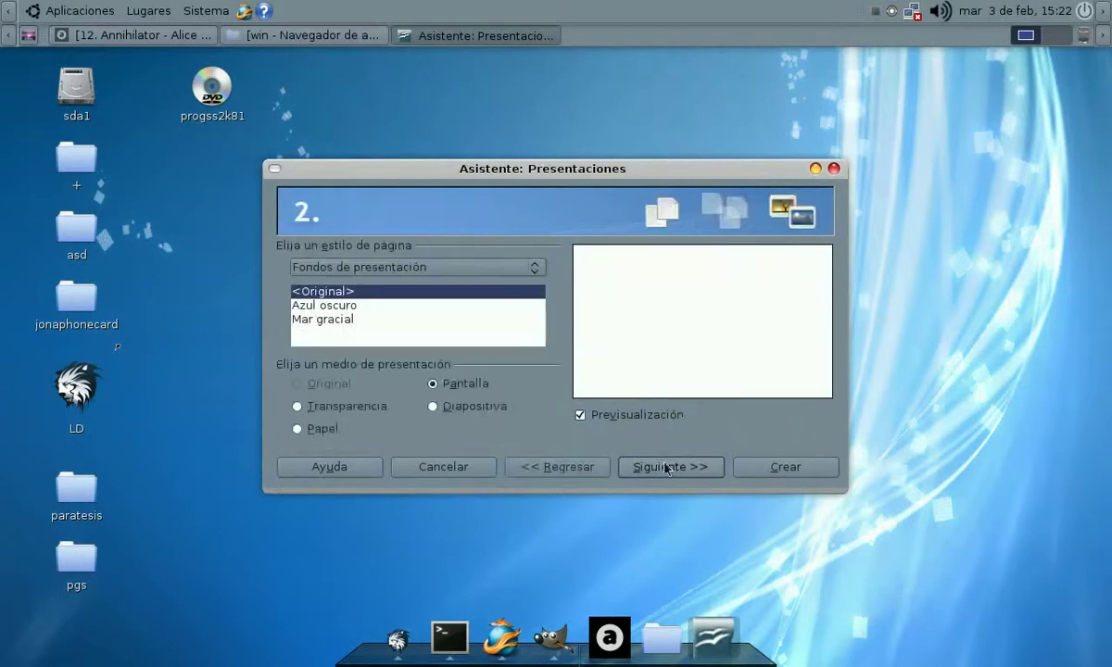
left_click(314, 306)
left_click(317, 319)
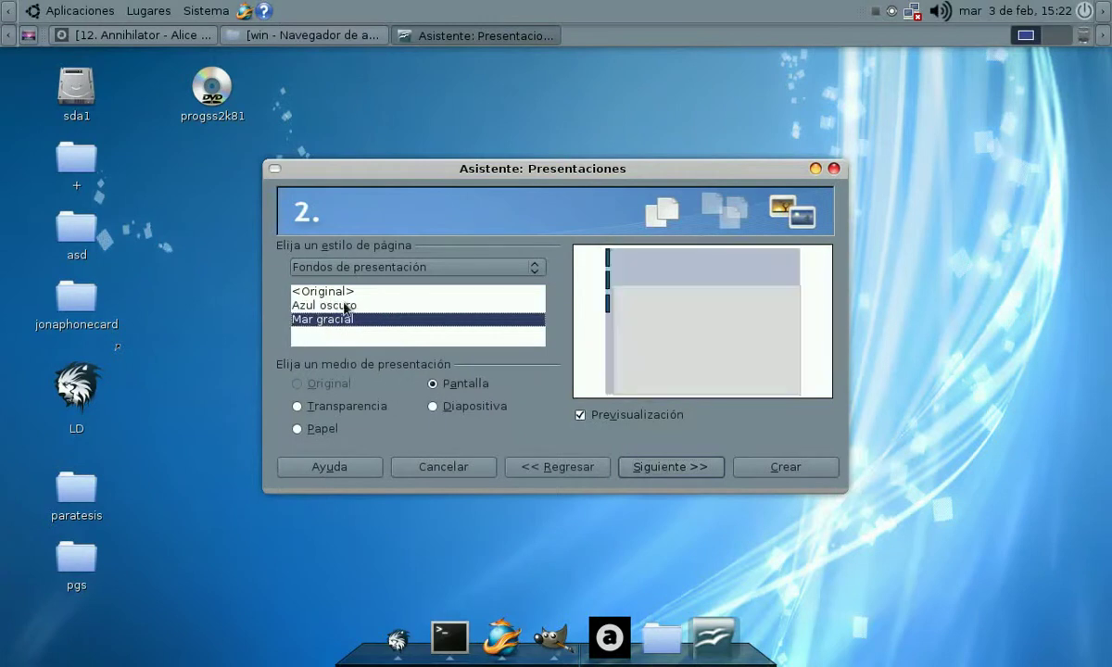
left_click(326, 291)
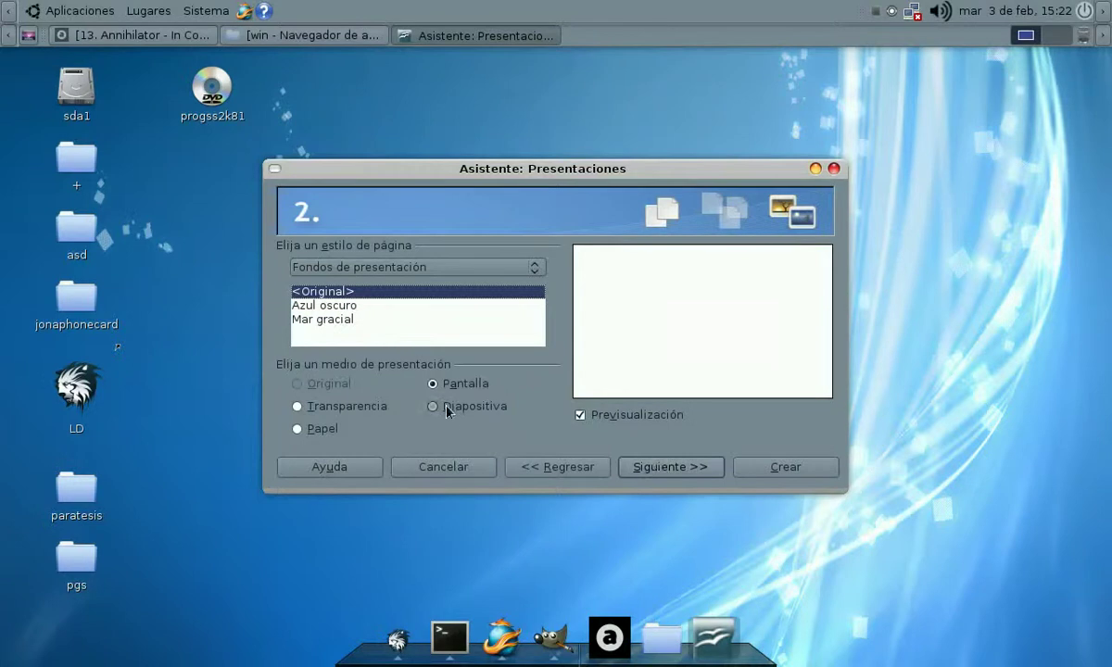
left_click(665, 470)
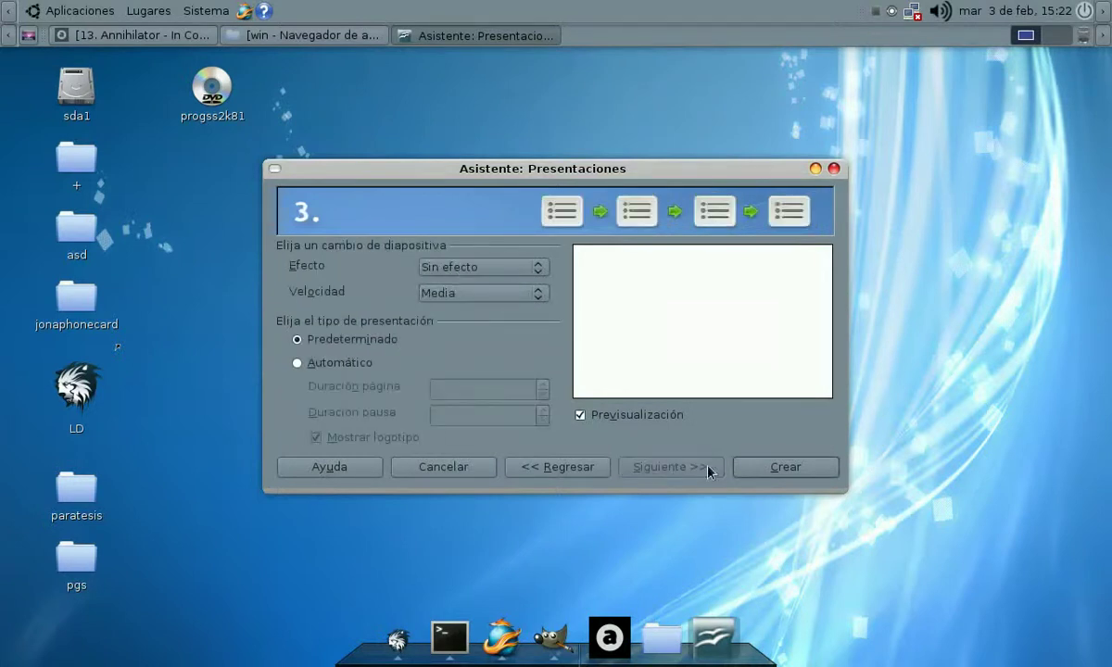
left_click(771, 468)
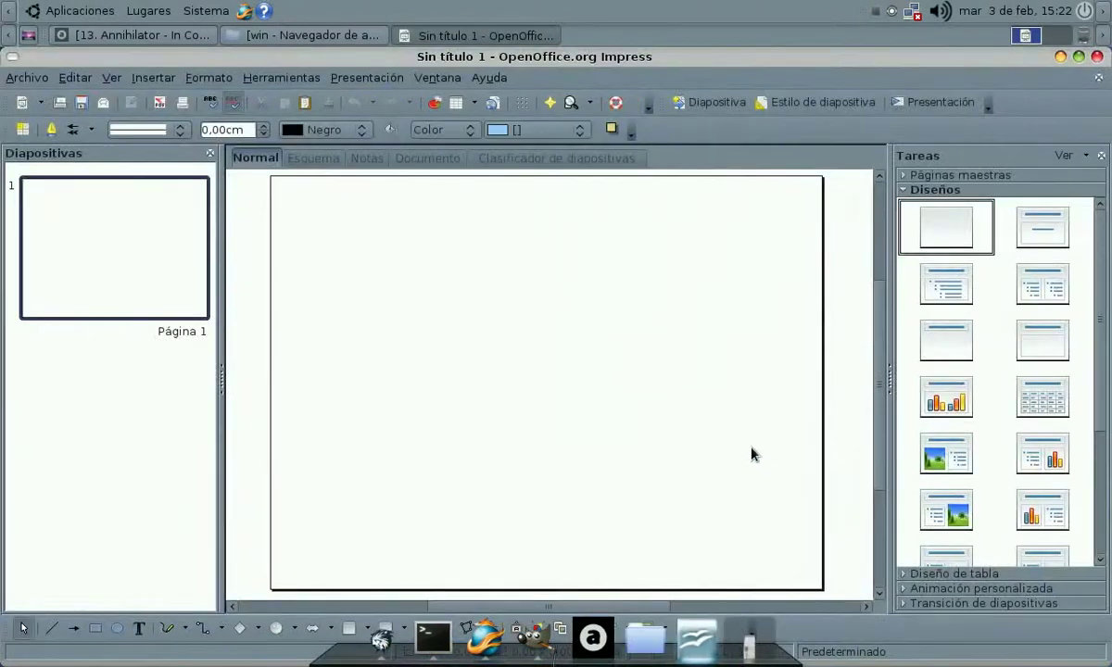
Step: Try out various title, text, chart, picture and object layouts on the slide, ending with Título, 2 objetos sobre texto
left_click(962, 301)
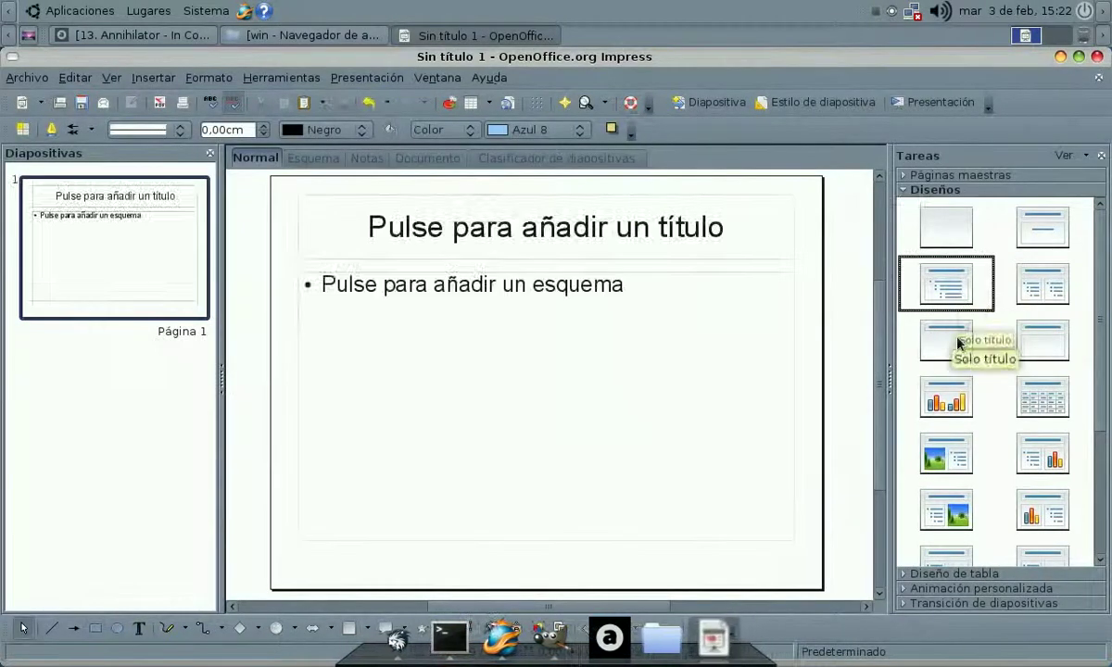
left_click(954, 339)
left_click(954, 409)
scroll(972, 398, "down", 3)
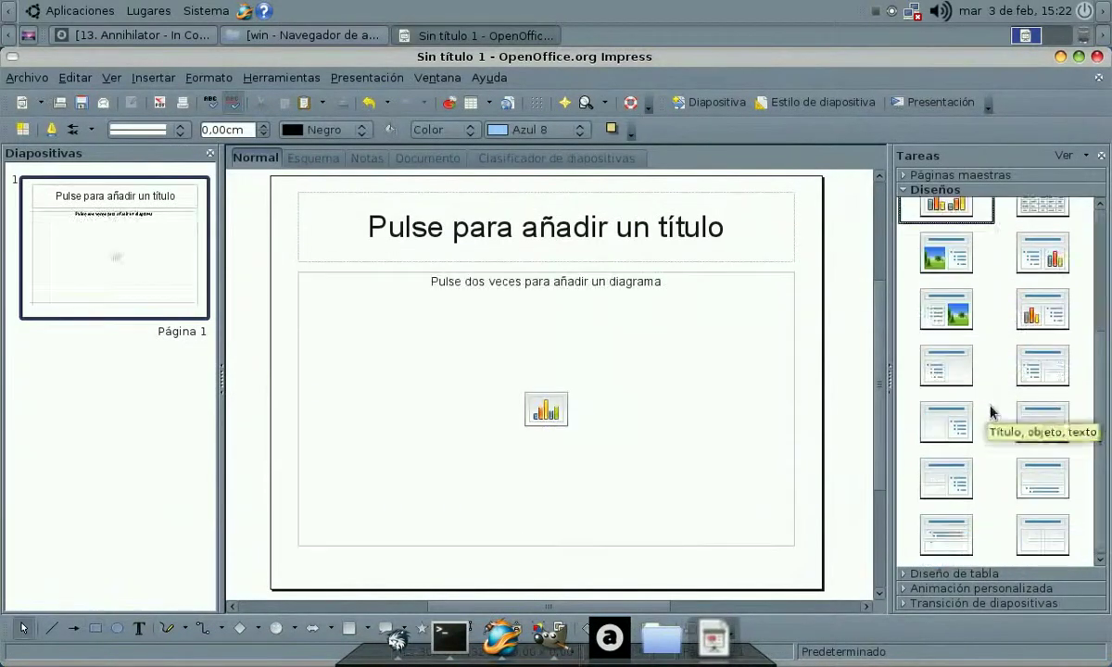
left_click(964, 252)
left_click(963, 306)
left_click(1033, 308)
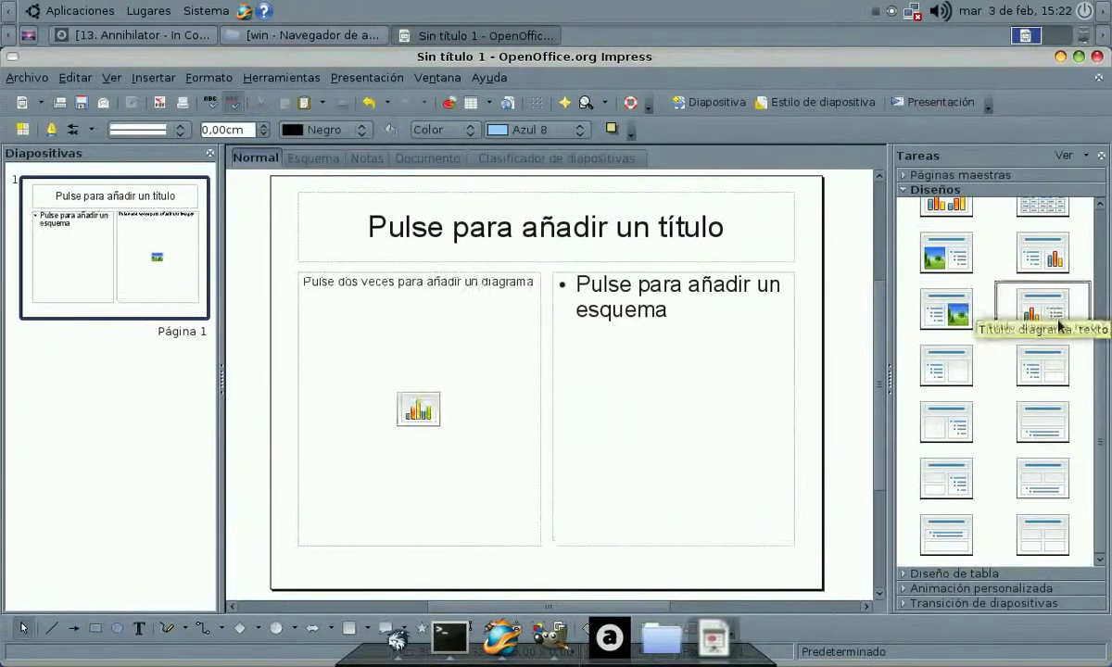
left_click(945, 363)
left_click(950, 422)
left_click(1033, 424)
left_click(1033, 470)
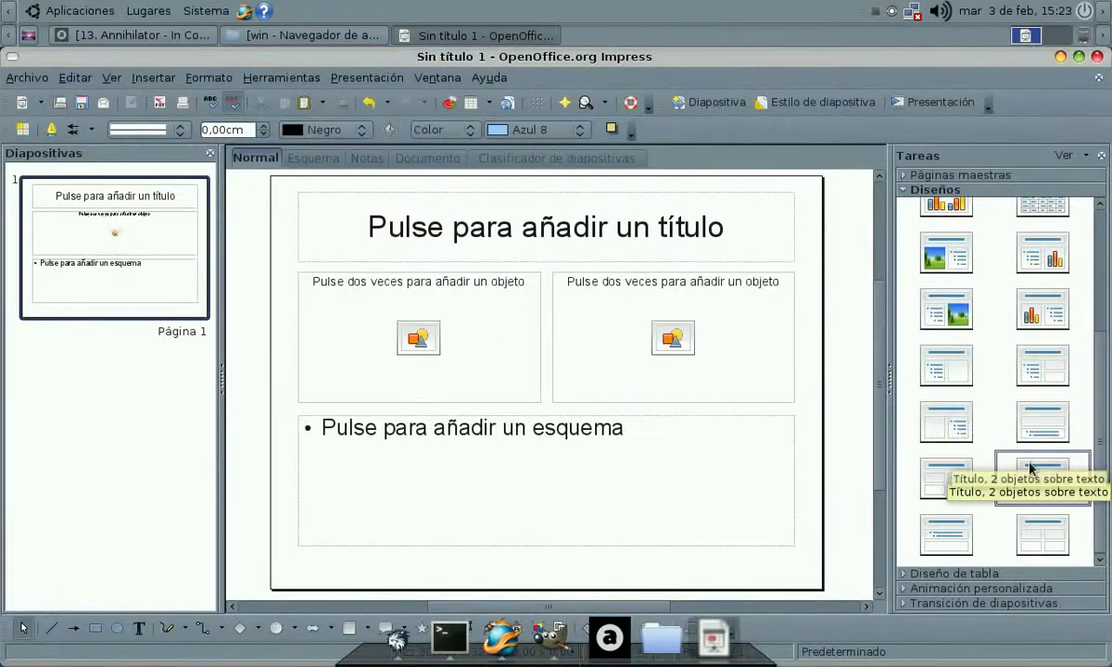
Step: Close the trial presentation and discard its changes
left_click(1096, 56)
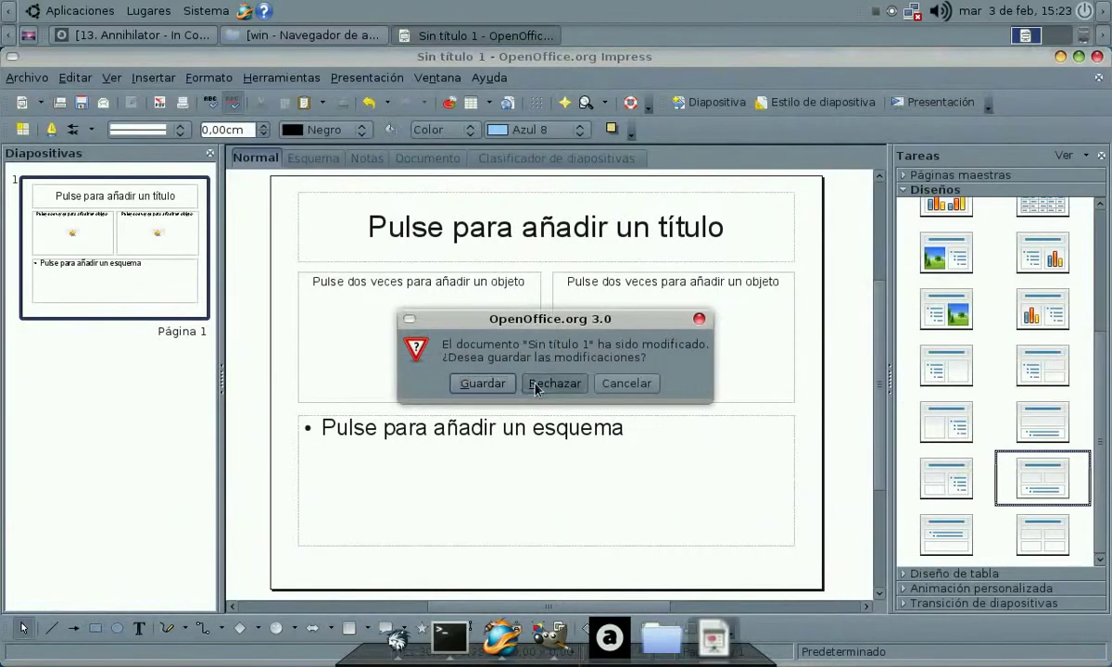
left_click(536, 384)
left_click(80, 10)
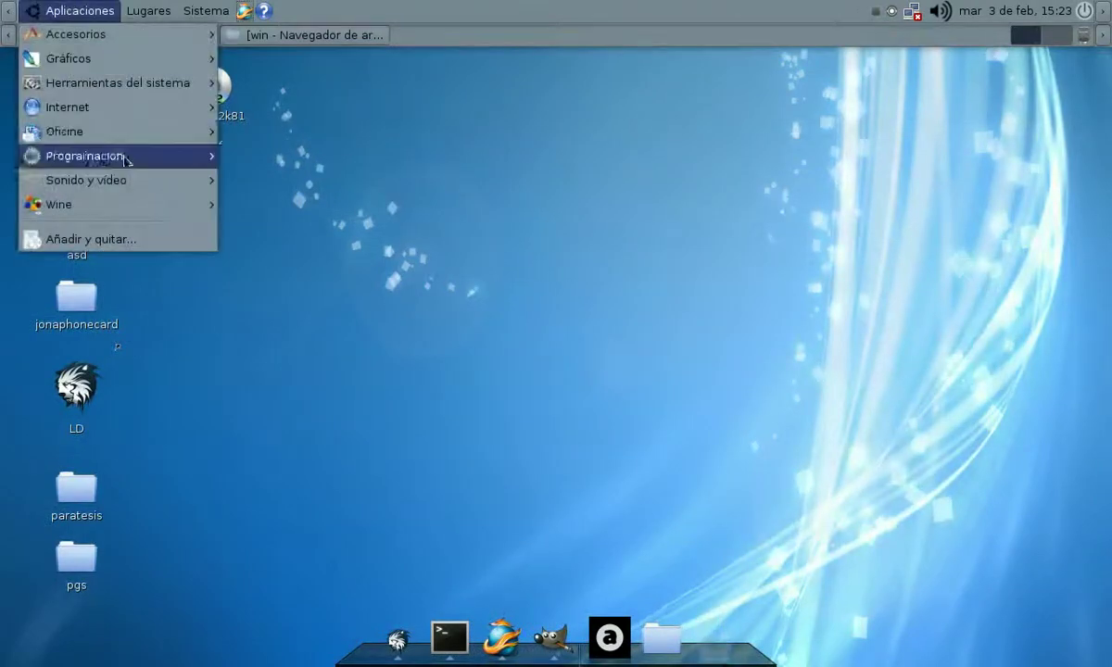
mouse_move(115, 131)
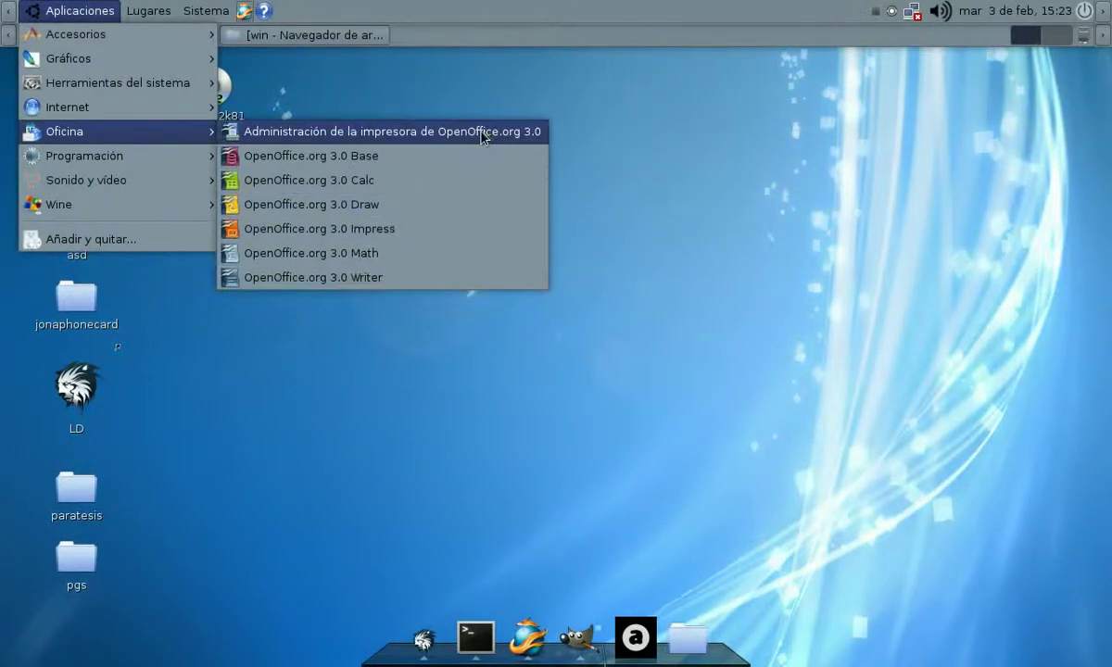
mouse_move(117, 155)
left_click(647, 386)
Step: Restore the minimized file browser showing the win folder, look through its files and close the window
left_click(687, 637)
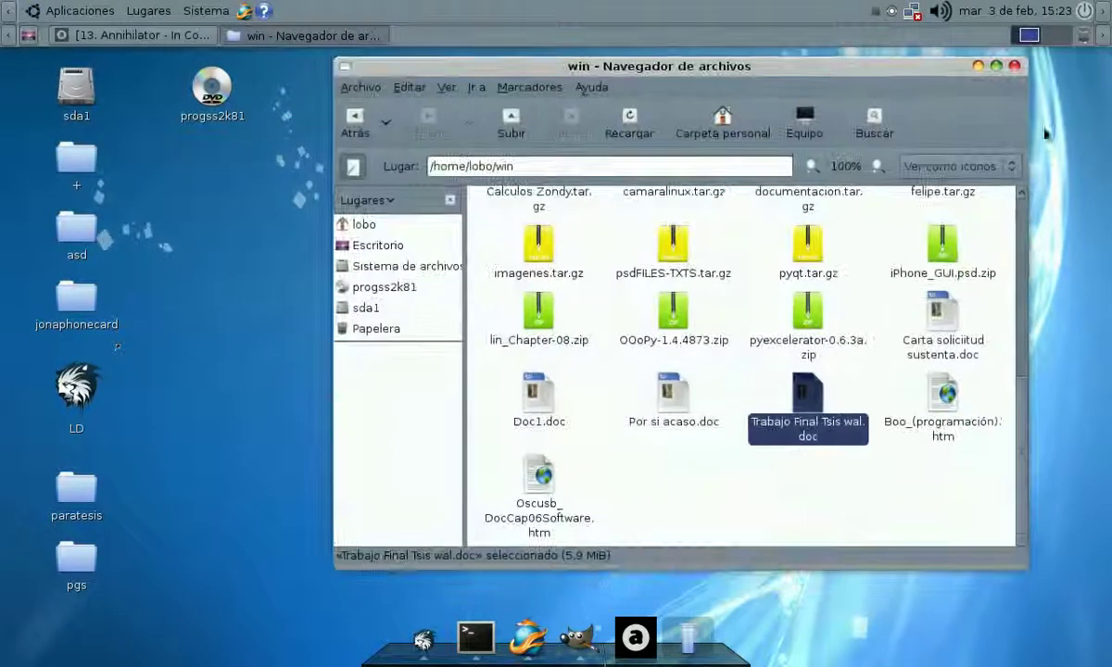
left_click(746, 486)
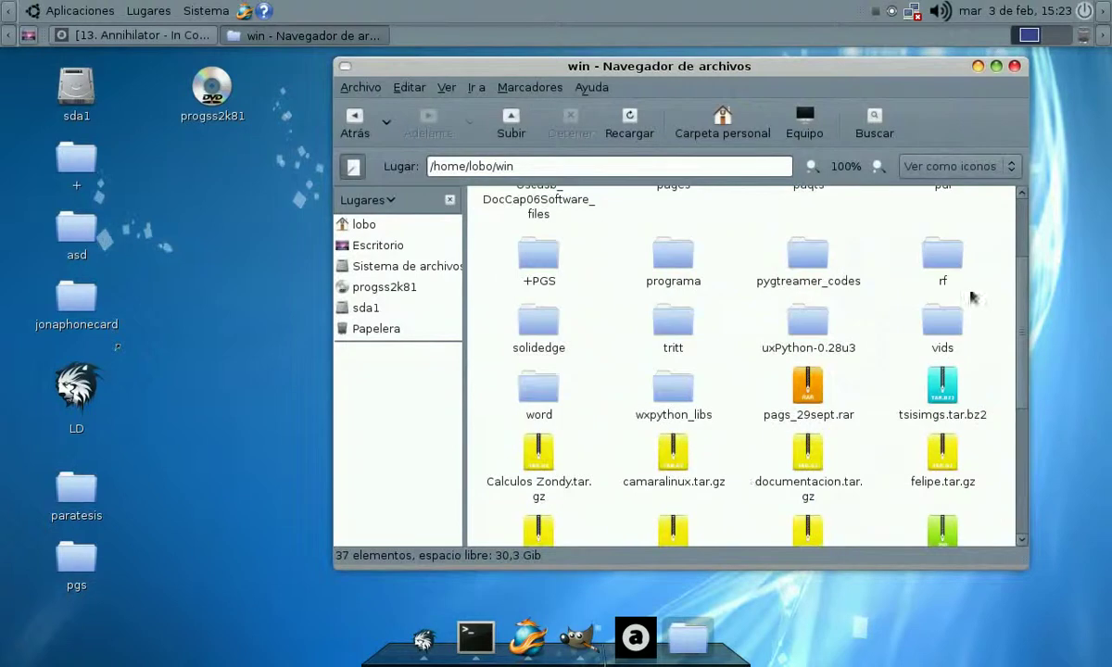
scroll(747, 482, "up", 2)
left_click(1013, 66)
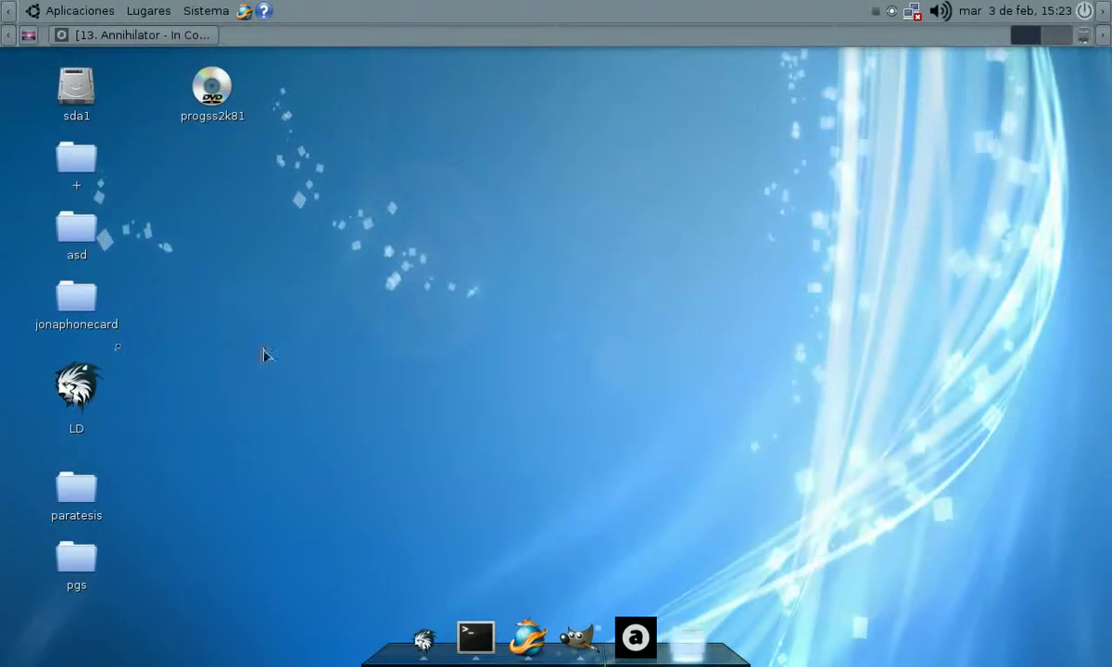